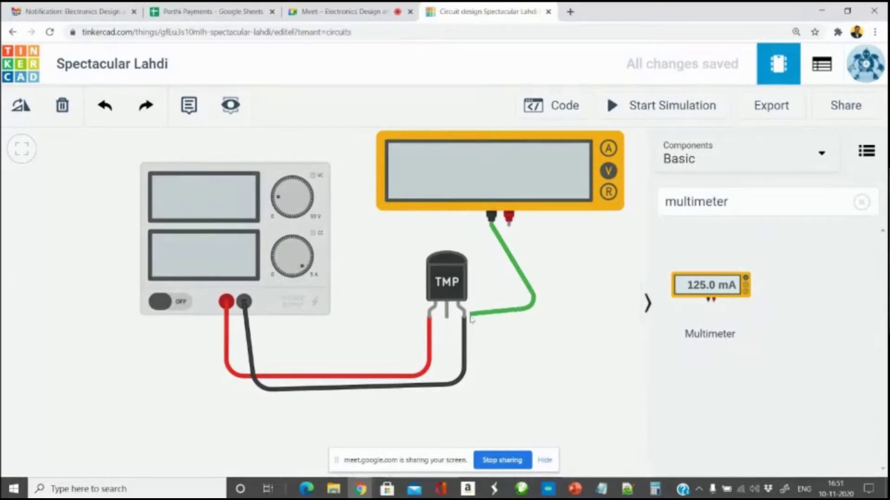
# Wire the multimeter's red terminal to the temperature sensor's middle pin in pink, and colour the wire from its black terminal black
pyautogui.click(509, 218)
pyautogui.click(602, 303)
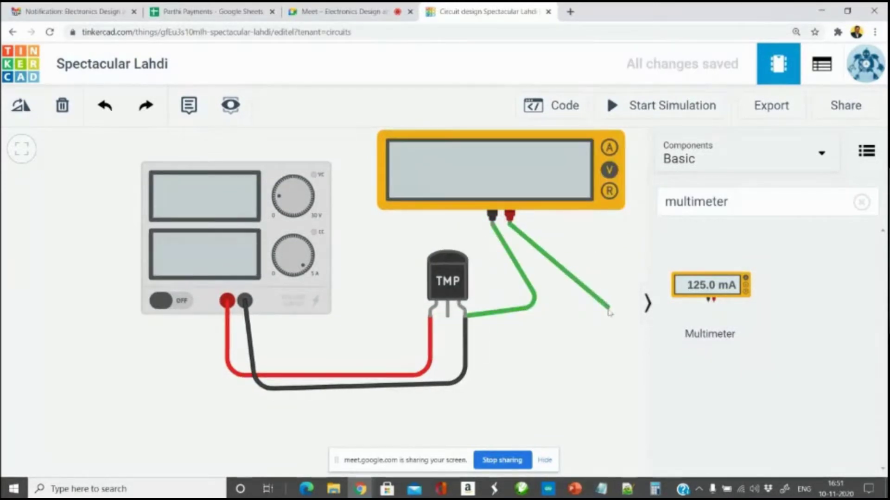
pyautogui.click(563, 367)
pyautogui.click(447, 317)
pyautogui.click(546, 256)
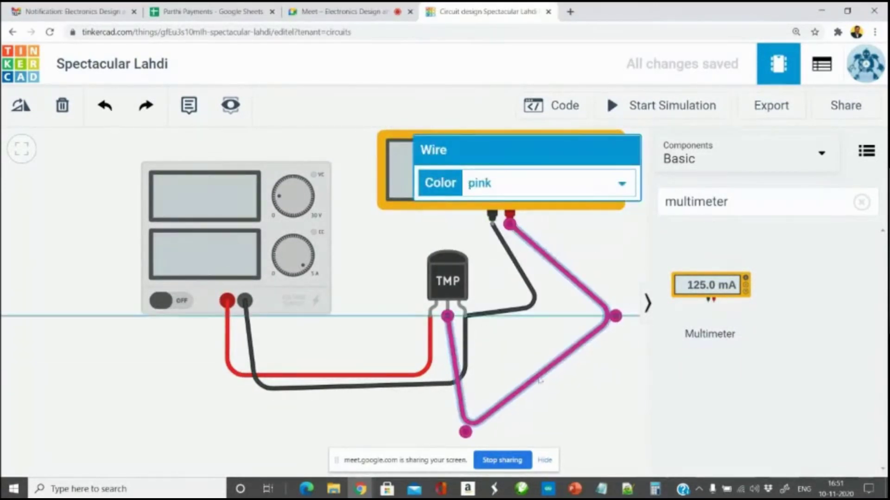
pyautogui.click(586, 357)
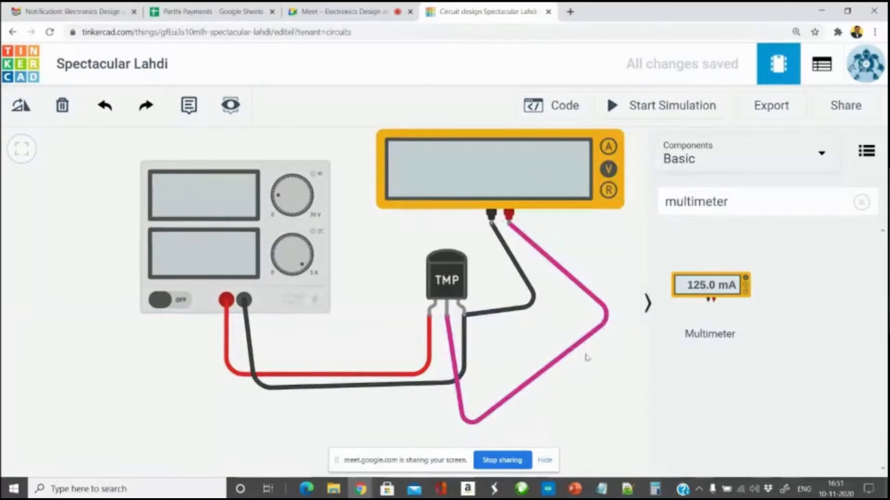
# Start the simulation and set the TMP36 temperature sensor to -32 °C
pyautogui.click(634, 106)
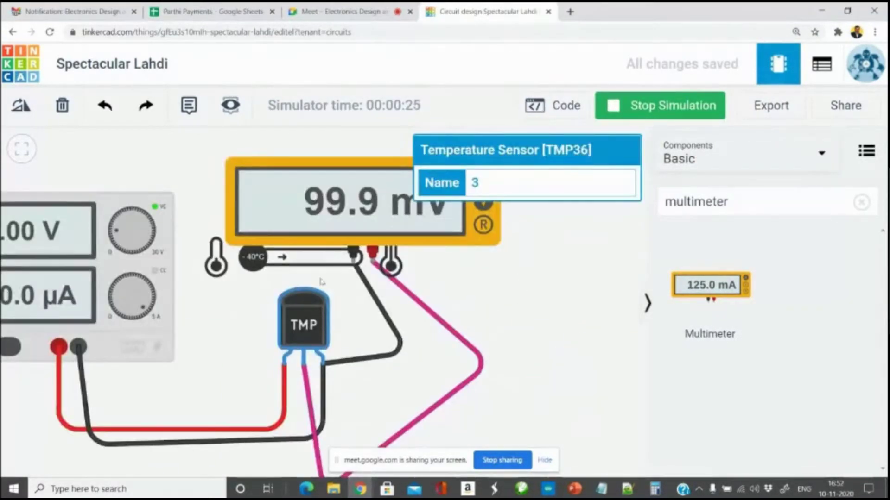
pyautogui.scroll(3, 321, 281)
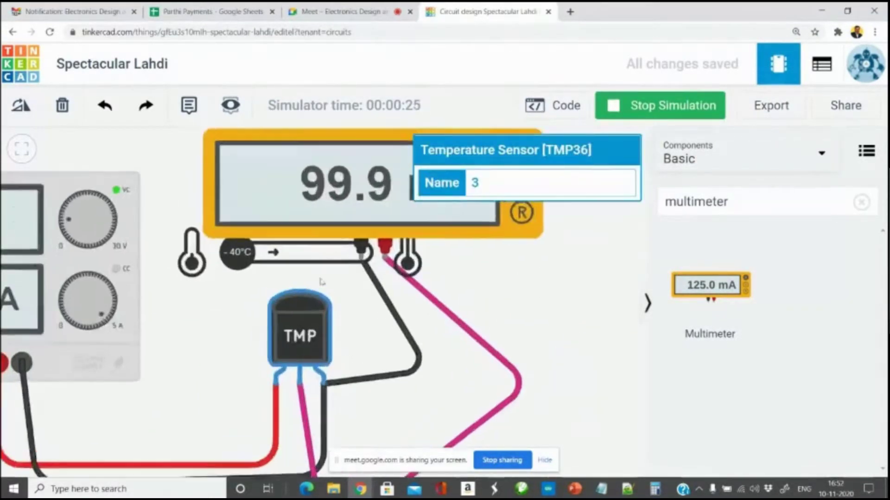
pyautogui.moveTo(225, 255); pyautogui.dragTo(308, 246)
pyautogui.scroll(-3, 463, 264)
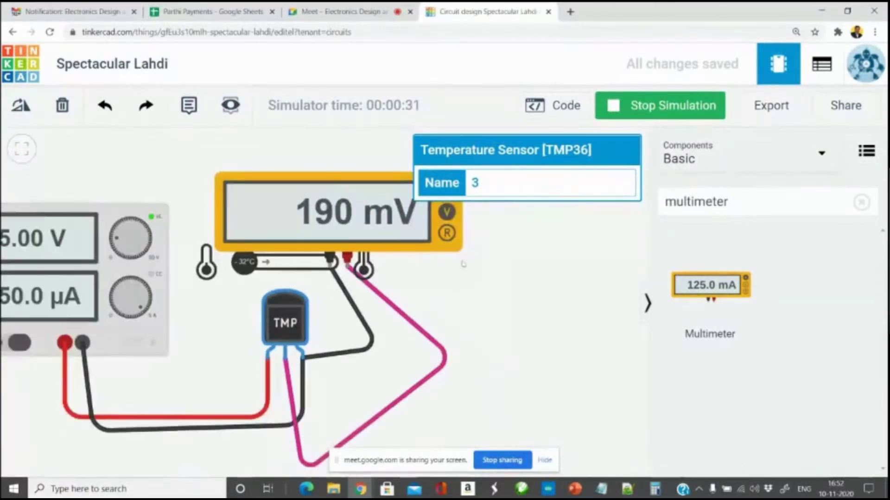
# Stop the simulation and move the multimeter to just right of the temperature sensor, clear of its temperature slider
pyautogui.click(432, 251)
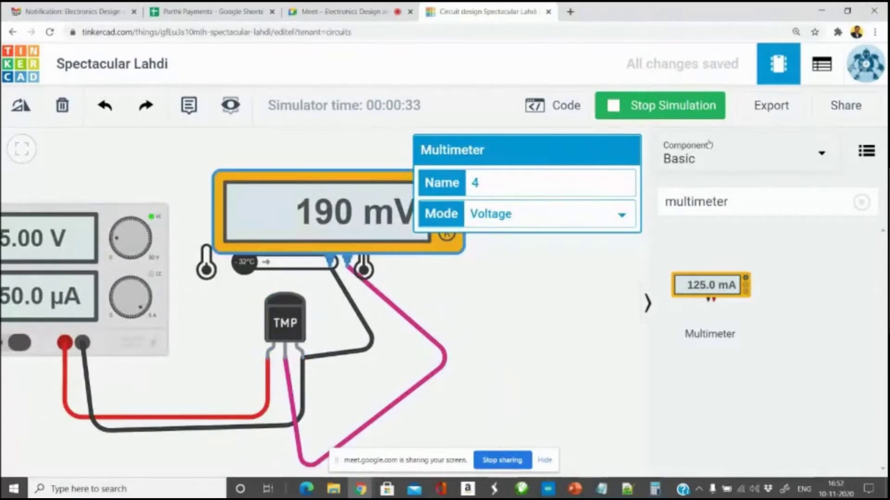
pyautogui.click(659, 108)
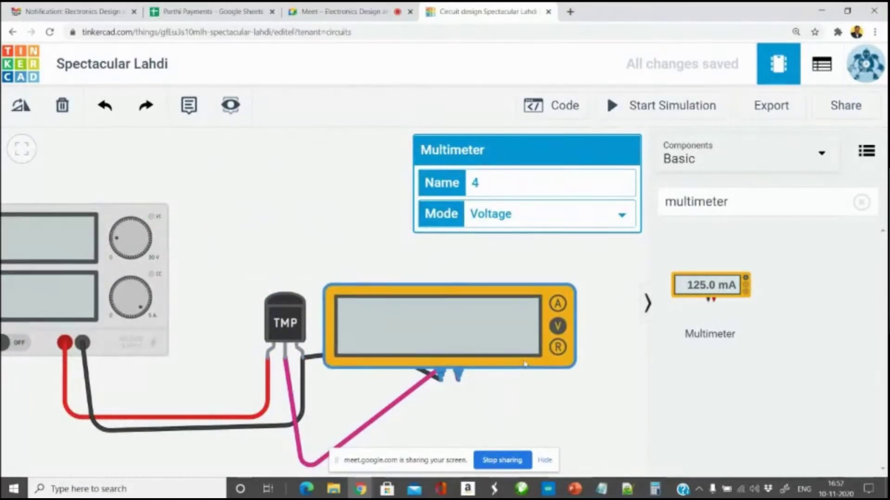
# Restart the simulation and raise the sensor's temperature to 125 °C
pyautogui.click(673, 115)
pyautogui.scroll(5, 278, 277)
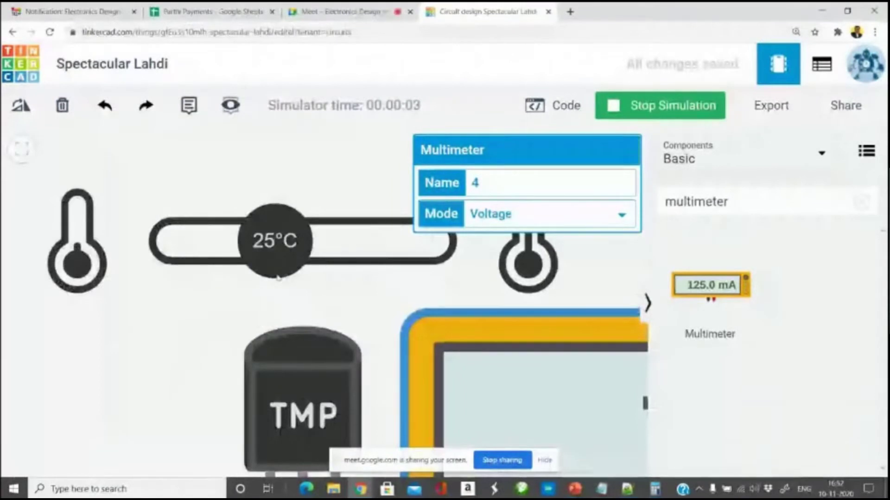
pyautogui.scroll(-2, 281, 271)
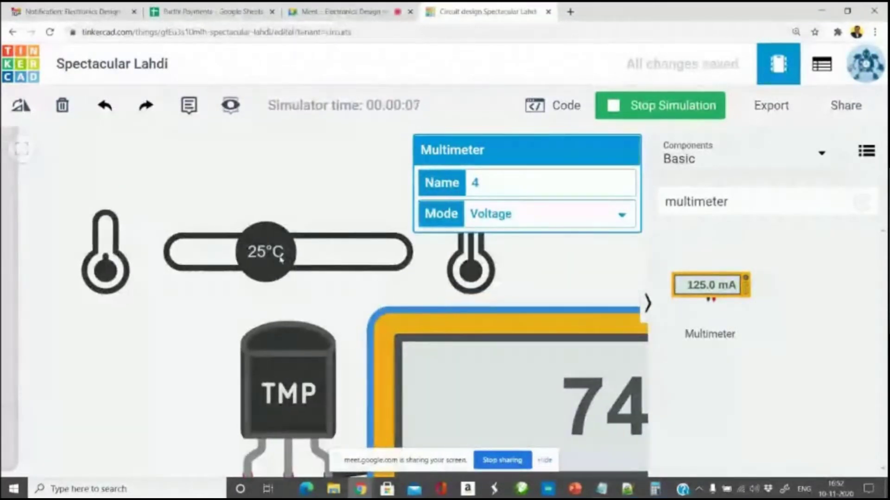
pyautogui.scroll(3, 285, 260)
pyautogui.moveTo(287, 258); pyautogui.dragTo(562, 317)
pyautogui.scroll(-3, 401, 330)
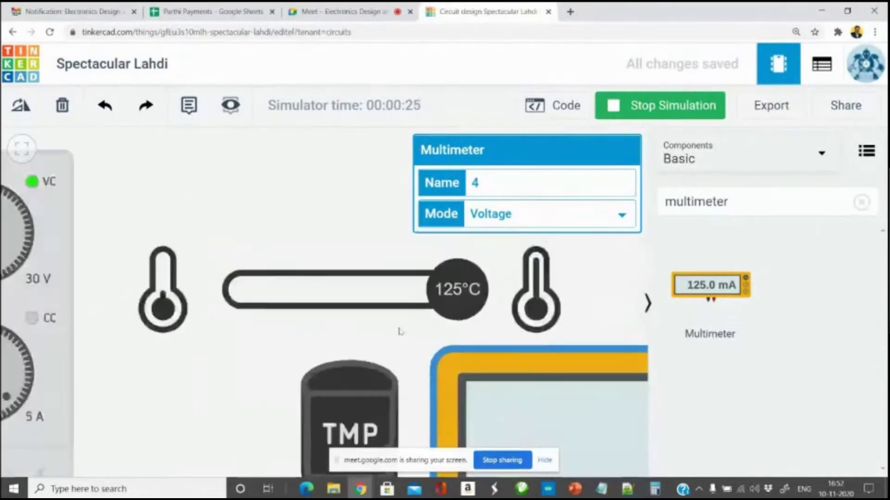
# Lower the sensor's temperature to 0 °C and check the voltage on the multimeter
pyautogui.scroll(2, 403, 327)
pyautogui.moveTo(513, 273); pyautogui.dragTo(232, 291)
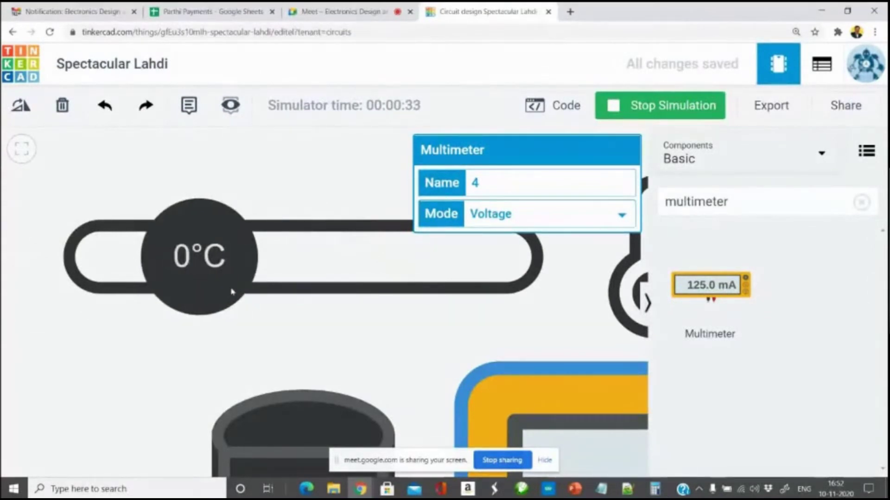
pyautogui.scroll(-3, 378, 308)
pyautogui.scroll(-3, 378, 309)
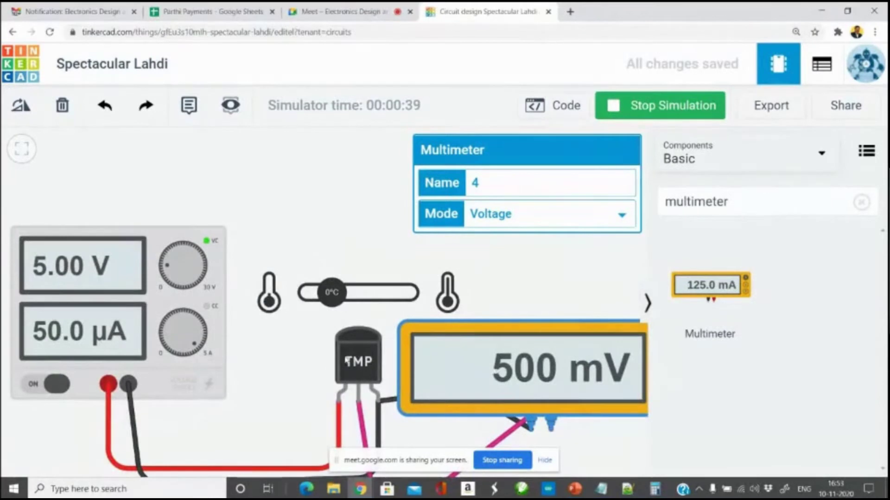
pyautogui.scroll(2, 350, 362)
pyautogui.scroll(-1, 344, 324)
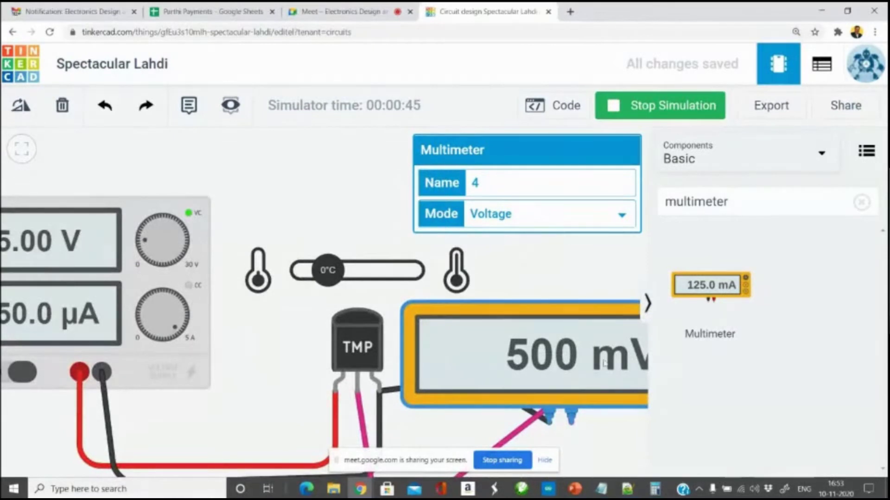
pyautogui.scroll(1, 604, 364)
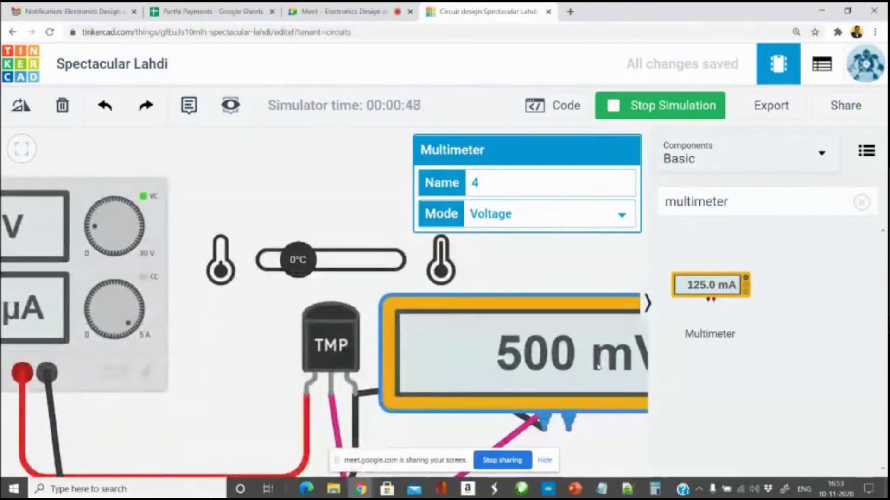
# Extend the Notepad text to "Value o", and switch to the PowerPoint slide show on interfacing the temperature sensor
pyautogui.press('super+r')
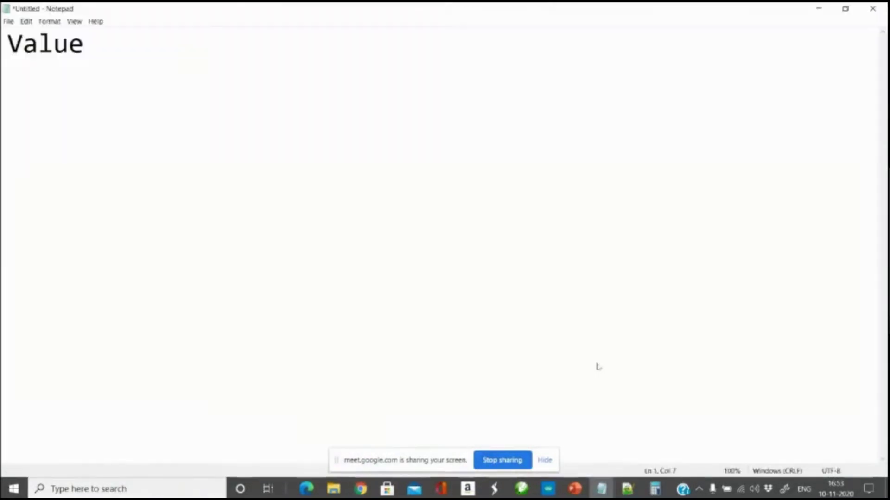
pyautogui.write('o')
pyautogui.hotkey('alt', 'Tab')
pyautogui.press('Tab')
pyautogui.press('Tab')
pyautogui.press('Tab')
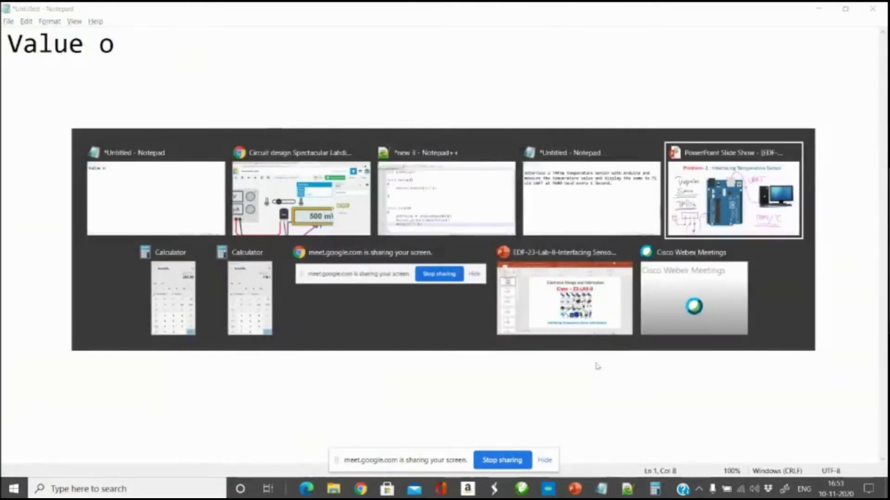
# Handwrite TMP36 in pink beside the Arduino image on the slide and underline it twice
pyautogui.moveTo(41, 105); pyautogui.dragTo(73, 150)
pyautogui.moveTo(83, 147); pyautogui.dragTo(111, 139)
pyautogui.moveTo(118, 146); pyautogui.dragTo(128, 118)
pyautogui.moveTo(134, 109); pyautogui.dragTo(134, 135)
pyautogui.moveTo(169, 93); pyautogui.dragTo(161, 129)
pyautogui.moveTo(32, 162); pyautogui.dragTo(181, 147)
pyautogui.moveTo(12, 172); pyautogui.dragTo(183, 151)
# Handwrite "@ 0°C → 500mV" in black under TMP36, with rows below it for 10, 20, 30, 40 and 100 °C
pyautogui.moveTo(46, 207); pyautogui.dragTo(54, 228)
pyautogui.moveTo(79, 198); pyautogui.dragTo(100, 196)
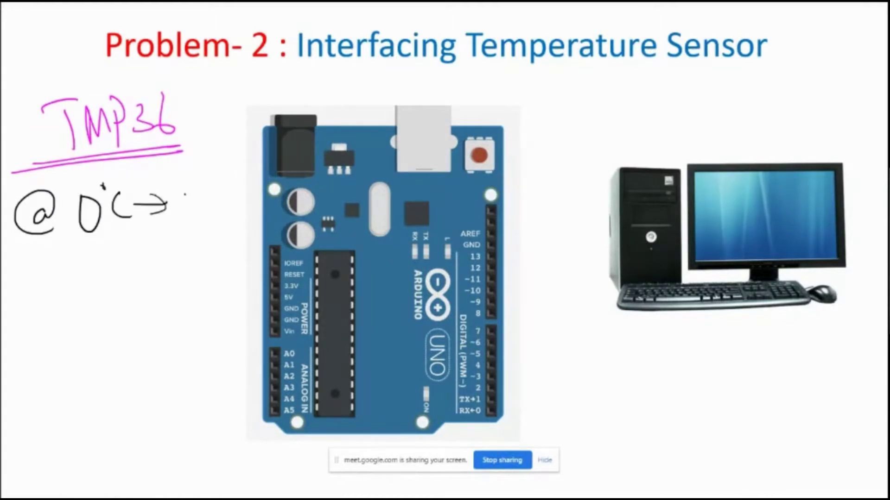
pyautogui.moveTo(216, 208); pyautogui.dragTo(235, 204)
pyautogui.moveTo(237, 188); pyautogui.dragTo(249, 187)
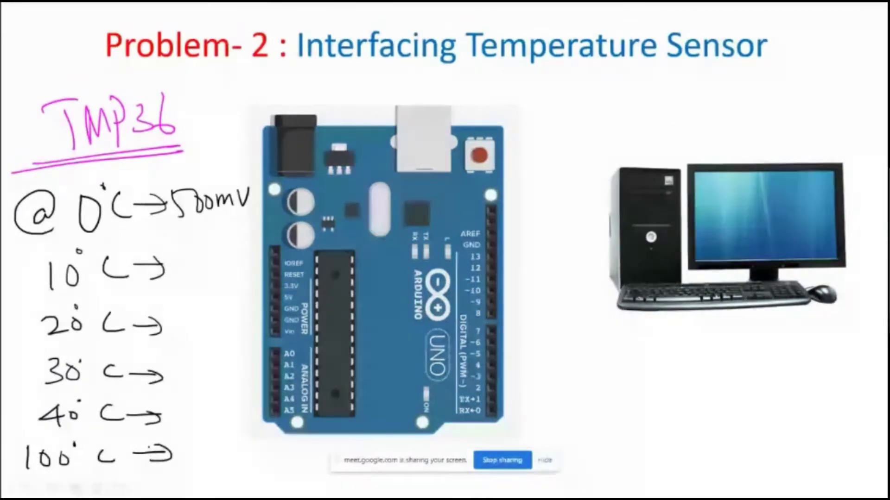
# Switch to the Tinkercad simulation, set the sensor's temperature to 10 °C and check the multimeter's voltage
pyautogui.hotkey('alt', 'Tab')
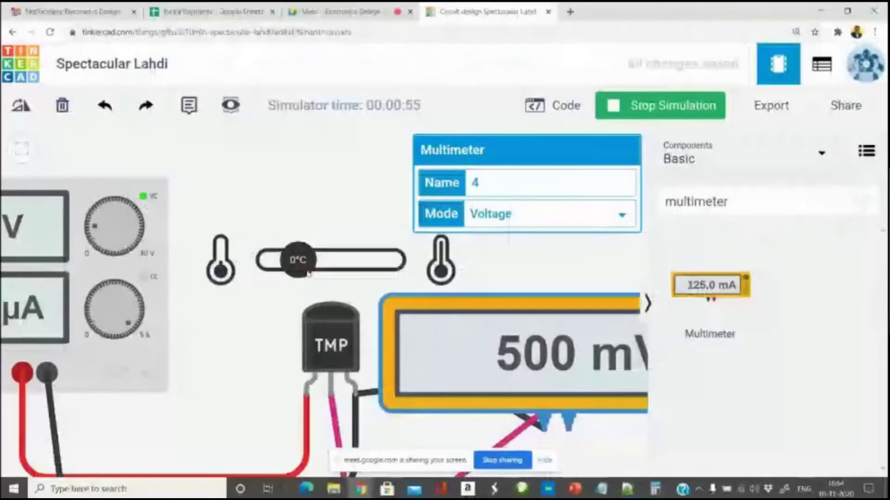
pyautogui.scroll(3, 223, 278)
pyautogui.moveTo(298, 249); pyautogui.dragTo(366, 249)
pyautogui.scroll(-1, 560, 341)
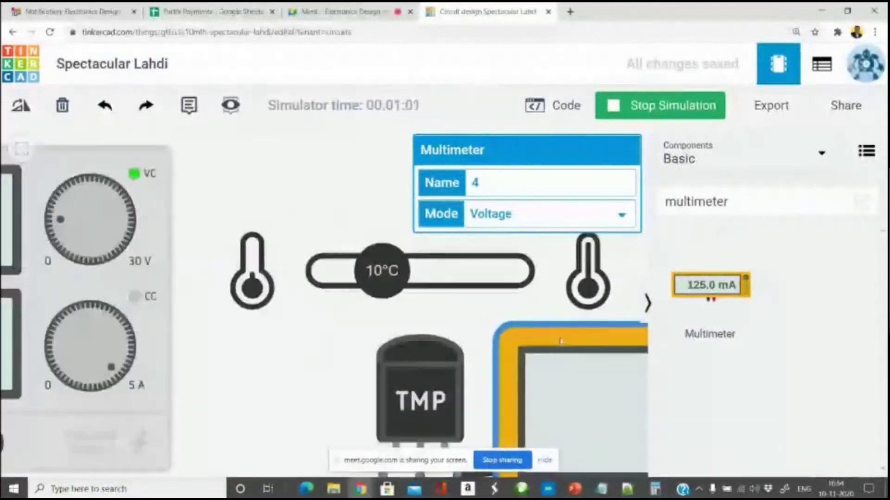
pyautogui.scroll(-3, 560, 341)
pyautogui.moveTo(421, 373); pyautogui.dragTo(324, 373)
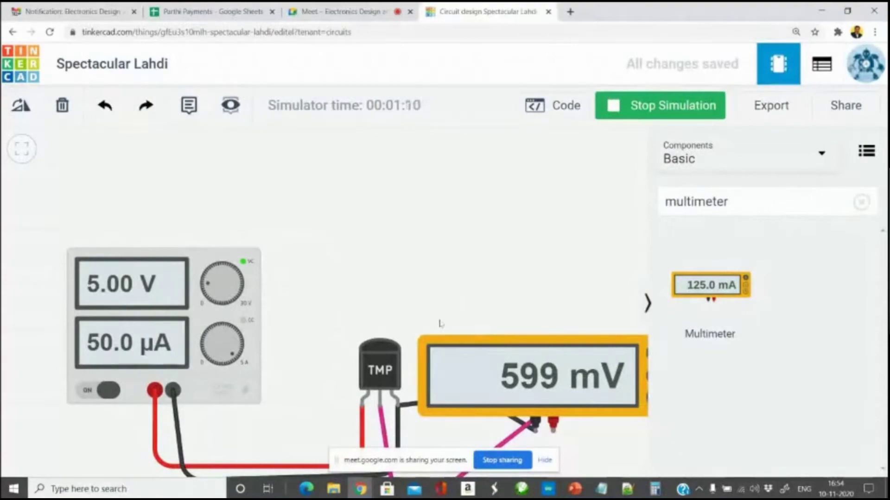
# Switch to the slide show, write 600mV in red for 10 °C and underline the 500mV and 20 °C entries
pyautogui.hotkey('alt', 'Tab')
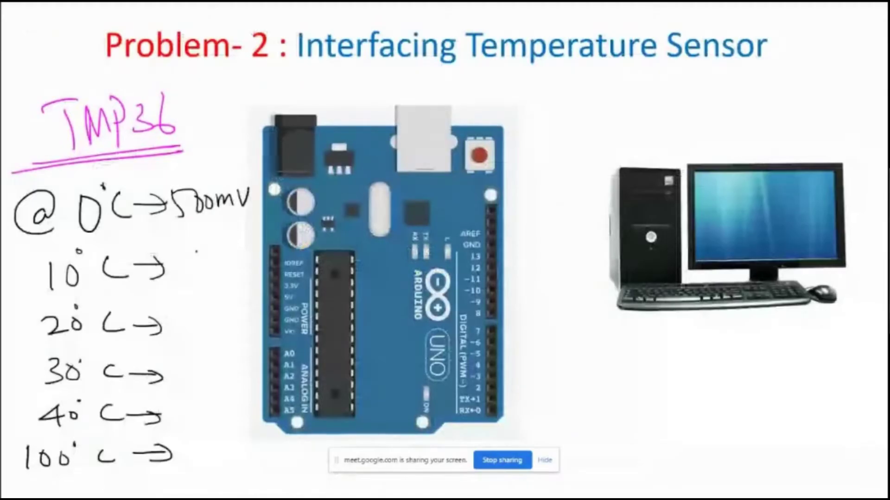
pyautogui.moveTo(188, 245); pyautogui.dragTo(254, 253)
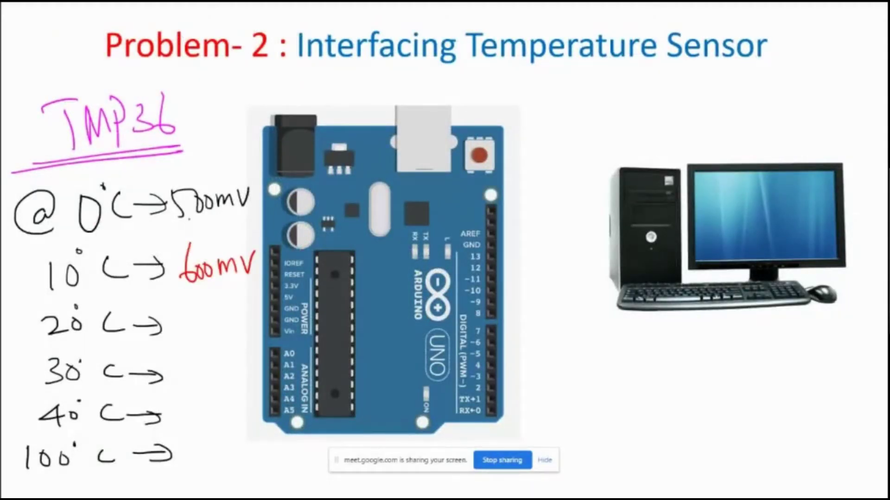
pyautogui.moveTo(175, 221); pyautogui.dragTo(226, 217)
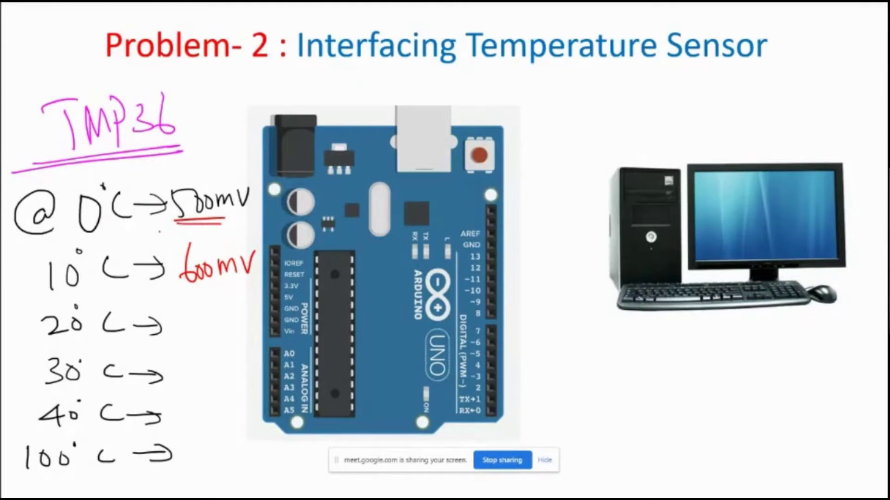
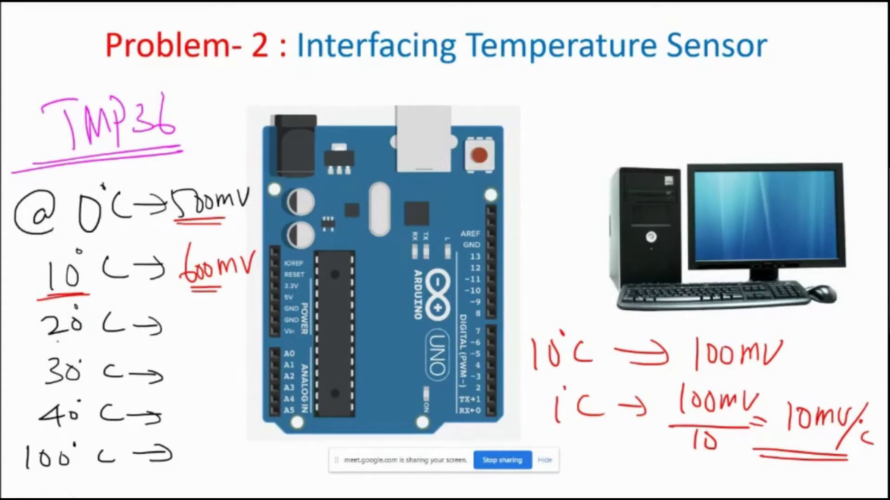
pyautogui.moveTo(46, 341); pyautogui.dragTo(88, 339)
# Switch to the Tinkercad simulation, select the temperature sensor and raise its temperature to 22 °C
pyautogui.hotkey('alt', 'Tab')
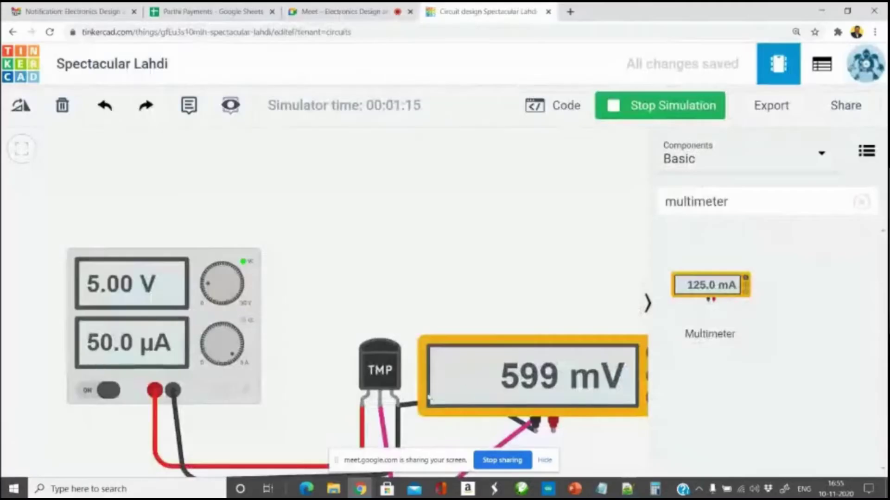
pyautogui.scroll(3, 422, 398)
pyautogui.scroll(-2, 419, 395)
pyautogui.click(361, 359)
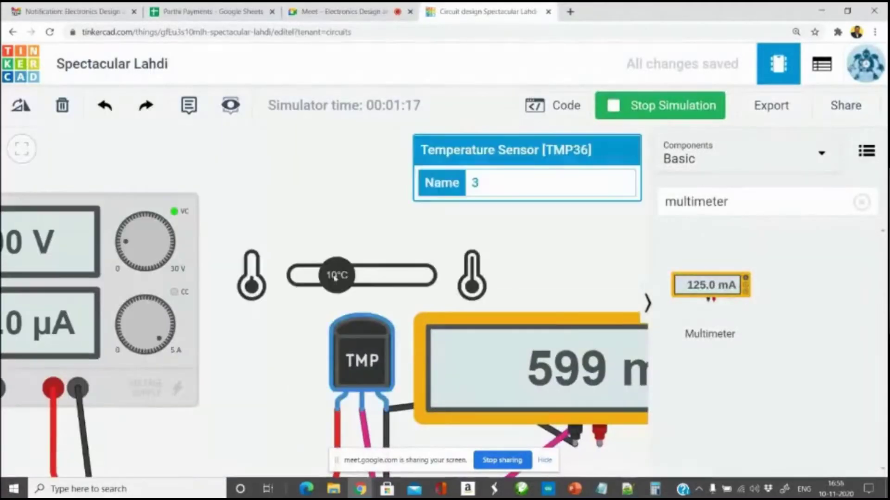
pyautogui.moveTo(330, 273); pyautogui.dragTo(340, 273)
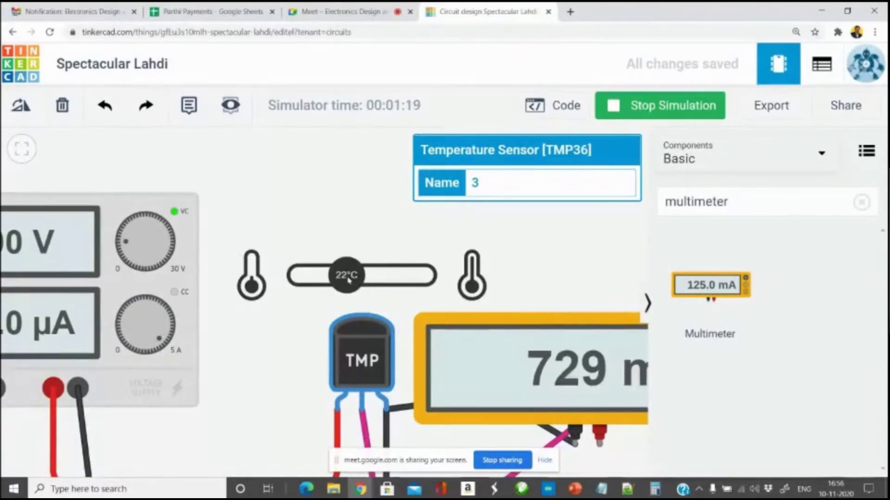
# Raise the sensor's temperature to 30 °C and on to a higher value while watching the multimeter
pyautogui.scroll(2, 586, 417)
pyautogui.scroll(-4, 586, 417)
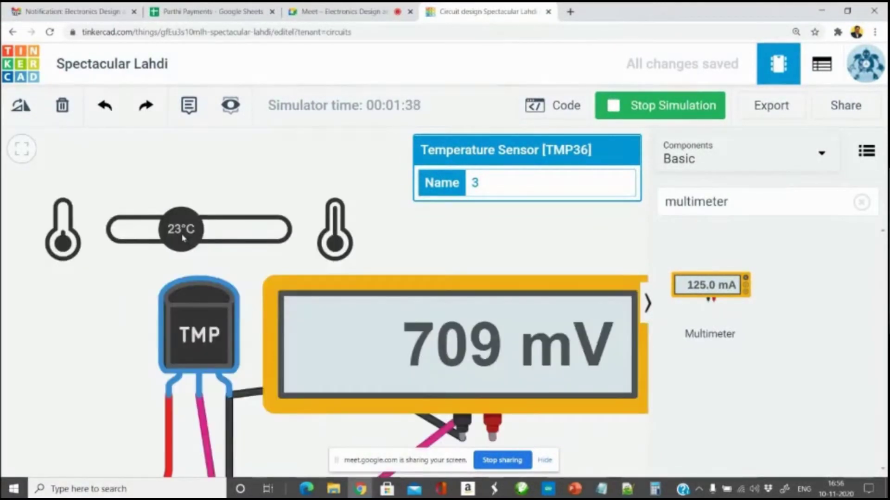
pyautogui.moveTo(182, 238); pyautogui.dragTo(190, 241)
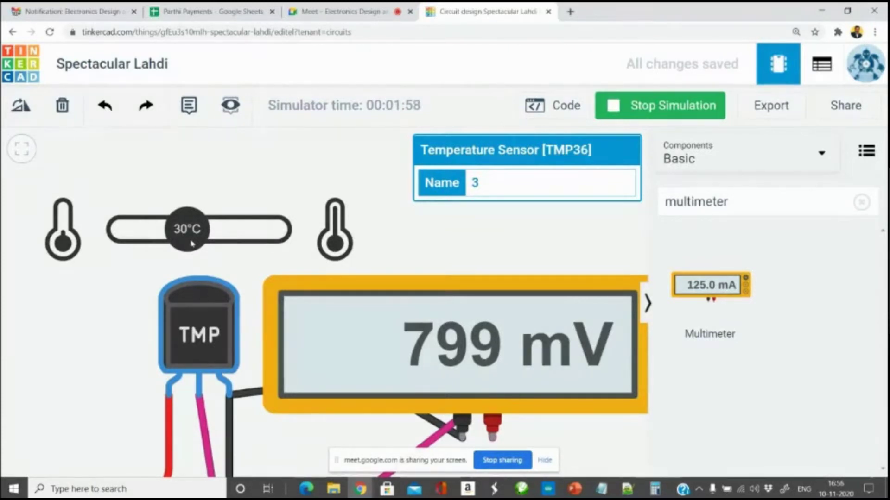
pyautogui.moveTo(191, 244); pyautogui.dragTo(265, 247)
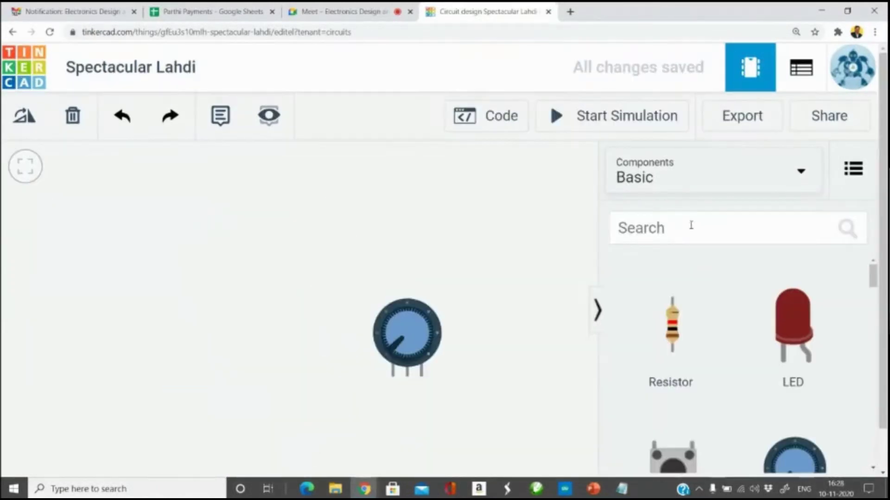
# Search for "bre", place a small breadboard, move the potentiometer below it and bring the Arduino Uno and breadboard closer together
pyautogui.click(691, 226)
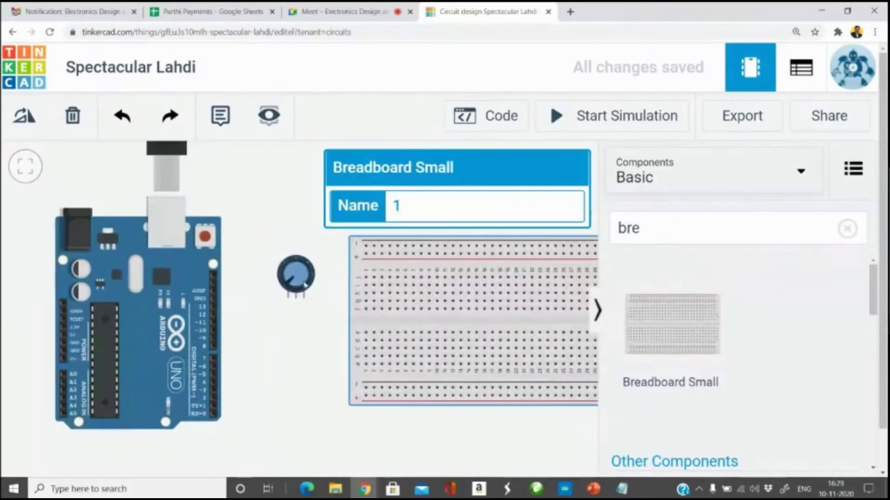
pyautogui.moveTo(293, 272); pyautogui.dragTo(500, 461)
pyautogui.moveTo(452, 366); pyautogui.dragTo(387, 366)
pyautogui.moveTo(206, 371); pyautogui.dragTo(244, 356)
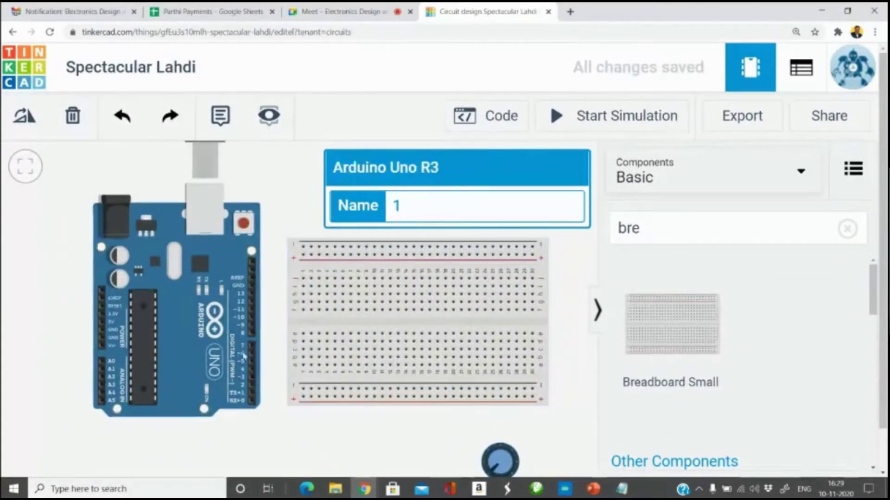
pyautogui.scroll(2, 274, 340)
pyautogui.scroll(-1, 273, 341)
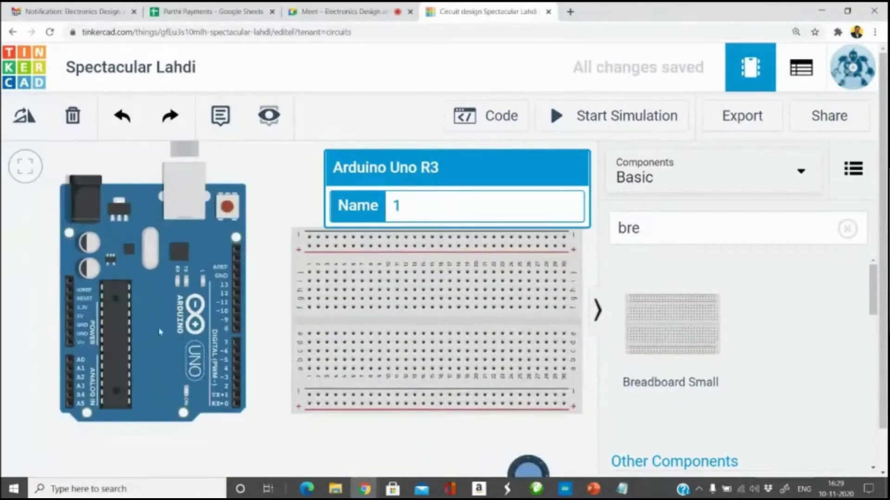
# Wire the Arduino's 5V pin around the board to the breadboard's lower positive rail and link it to the upper positive rail
pyautogui.click(70, 317)
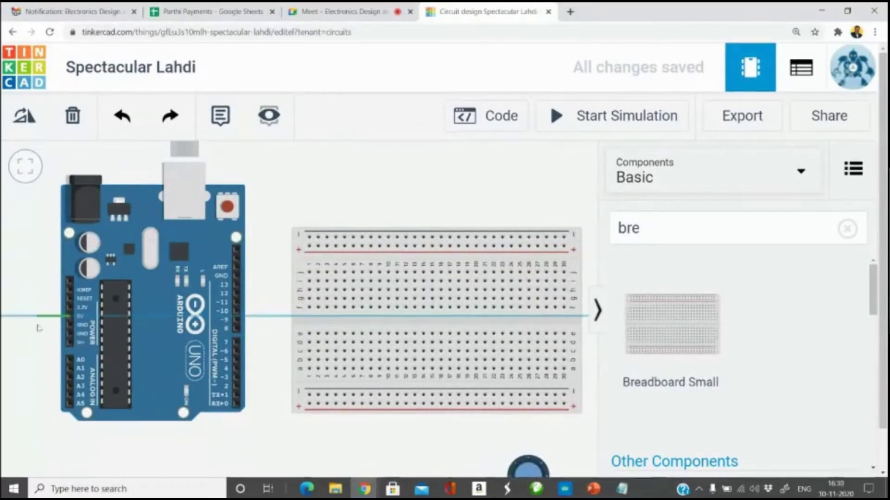
pyautogui.click(37, 317)
pyautogui.click(37, 435)
pyautogui.click(309, 435)
pyautogui.click(309, 246)
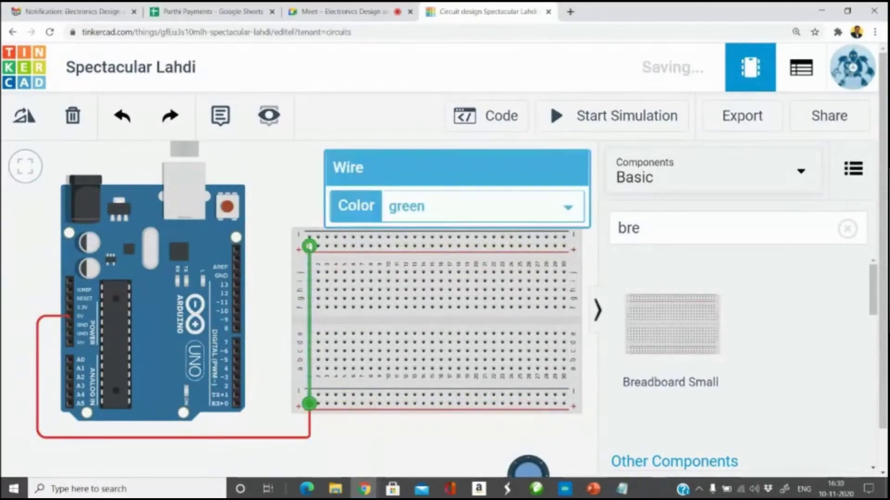
# Wire the Arduino's GND pin to the breadboard's upper negative rail and link that to the lower negative rail
pyautogui.click(236, 277)
pyautogui.click(318, 238)
pyautogui.click(318, 394)
pyautogui.scroll(-3, 421, 425)
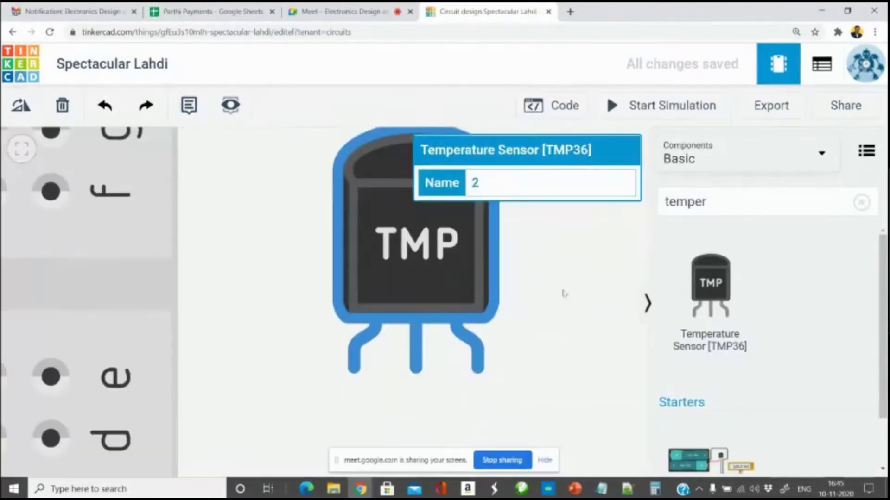
# Place the TMP36 temperature sensor on the breadboard beside the potentiometer, with its pins in row d, columns 6 to 8
pyautogui.click(564, 293)
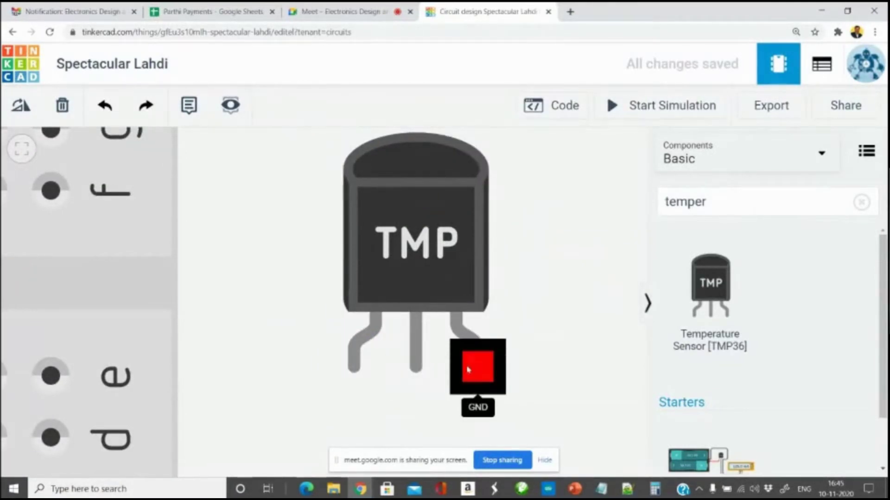
pyautogui.scroll(-6, 420, 372)
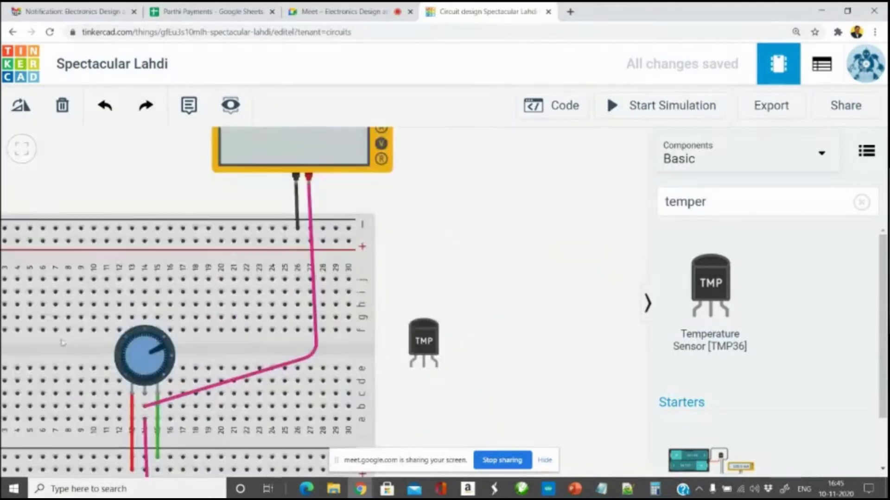
pyautogui.scroll(-5, 512, 440)
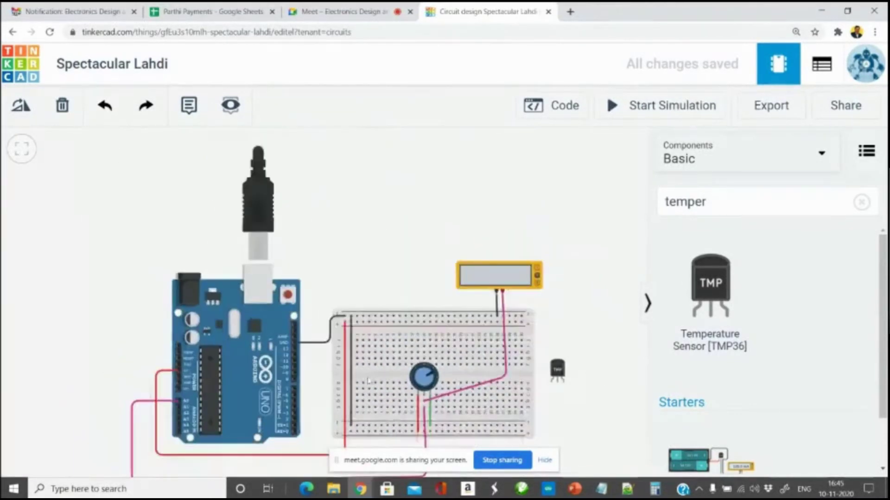
pyautogui.moveTo(559, 371); pyautogui.dragTo(383, 379)
pyautogui.scroll(5, 383, 379)
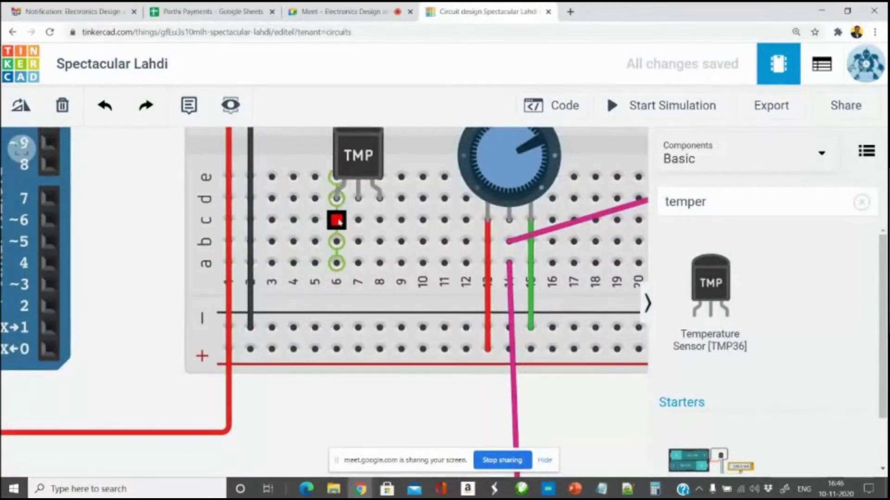
# Wire the sensor's column 6 pin to the lower positive rail and its column 8 GND pin to the negative rail in black
pyautogui.click(337, 262)
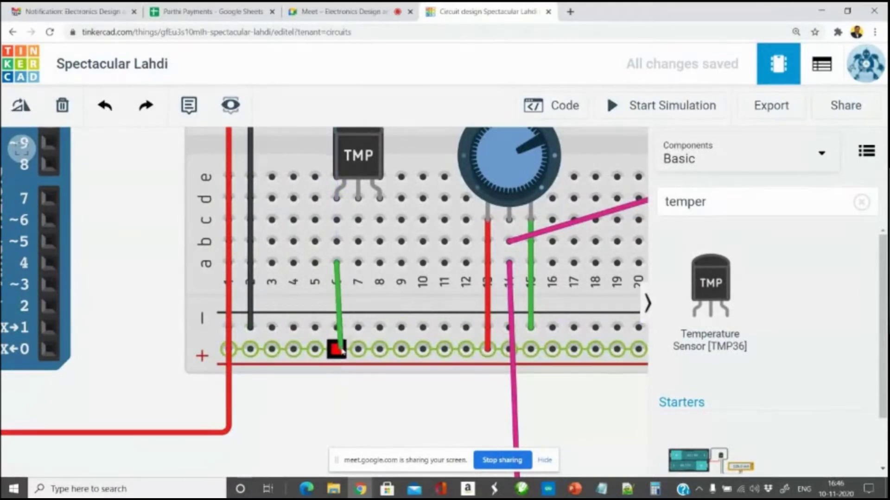
pyautogui.click(337, 348)
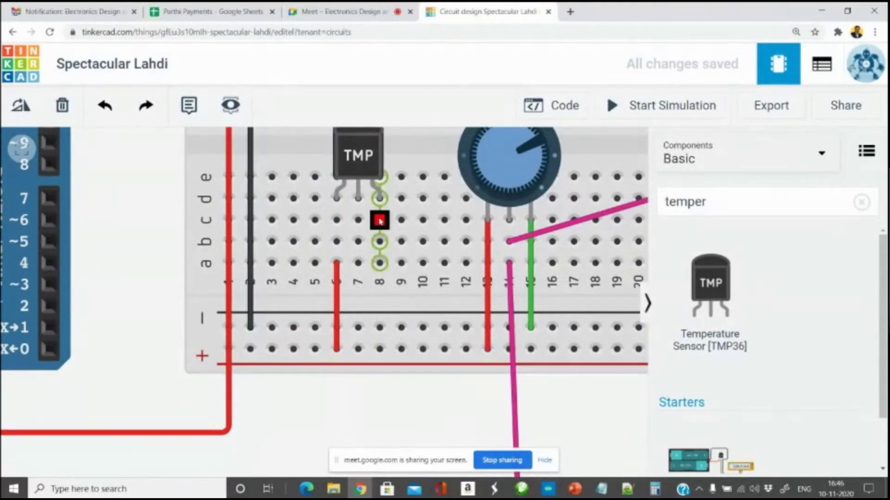
pyautogui.click(379, 263)
pyautogui.click(380, 327)
pyautogui.click(564, 183)
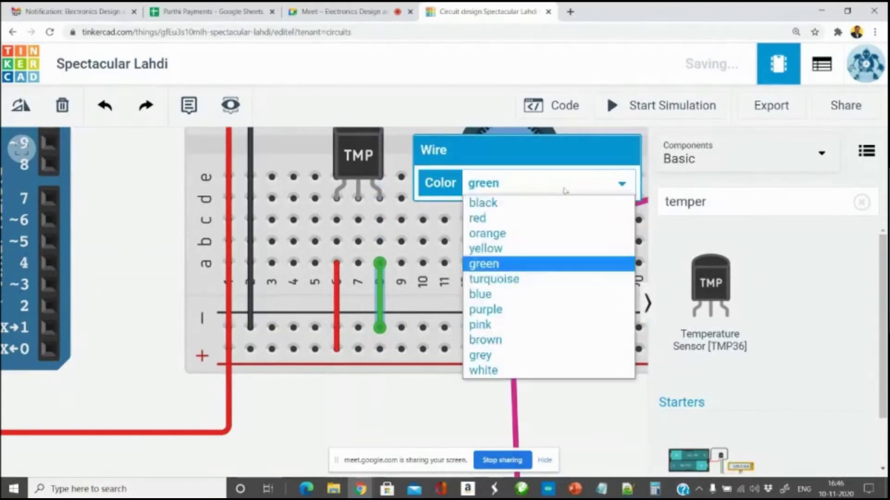
pyautogui.click(556, 202)
# Route a purple wire from Arduino pin A1 below the board to the sensor's middle pin in column 7
pyautogui.scroll(-5, 389, 393)
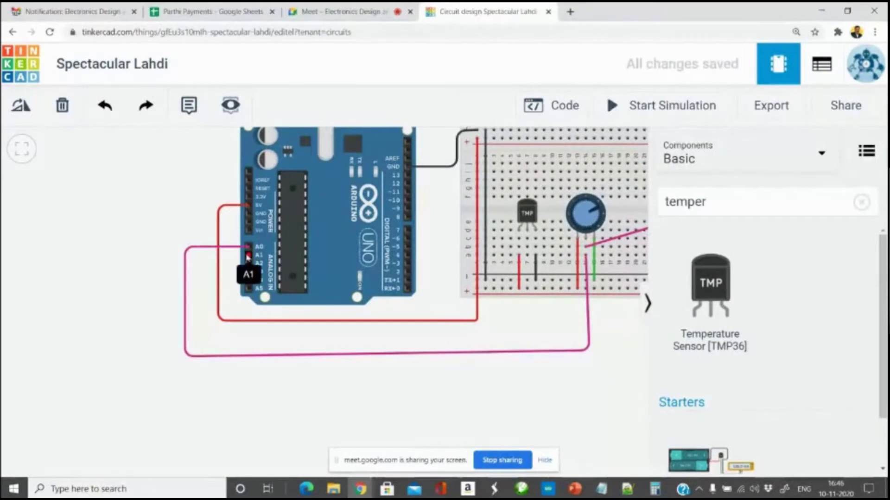
pyautogui.click(248, 258)
pyautogui.click(204, 255)
pyautogui.click(203, 341)
pyautogui.click(530, 342)
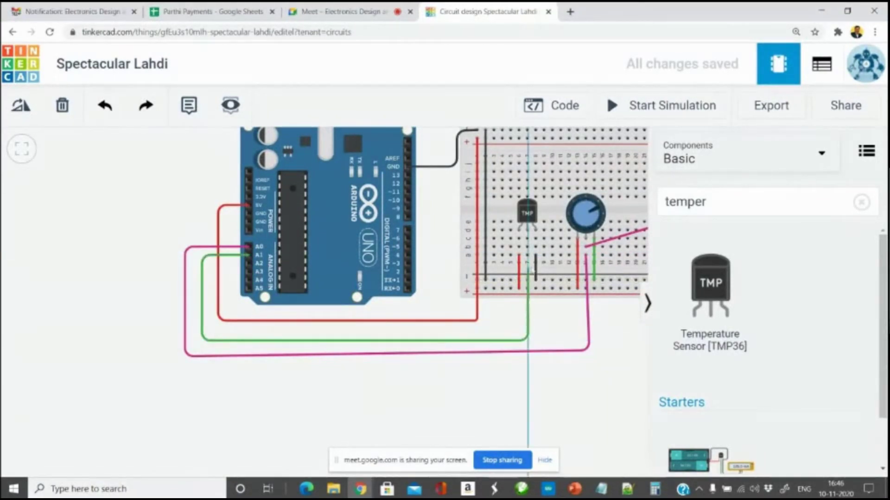
pyautogui.click(527, 257)
pyautogui.click(529, 186)
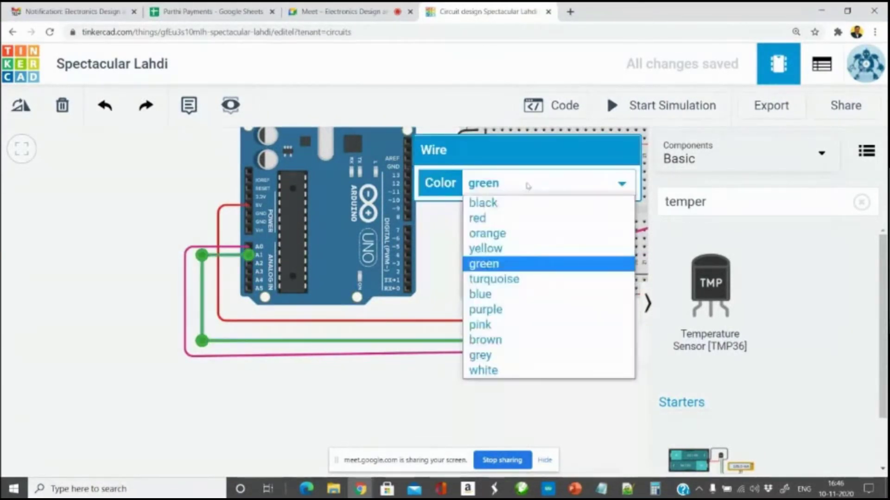
pyautogui.click(516, 309)
pyautogui.scroll(3, 519, 341)
pyautogui.scroll(-2, 520, 342)
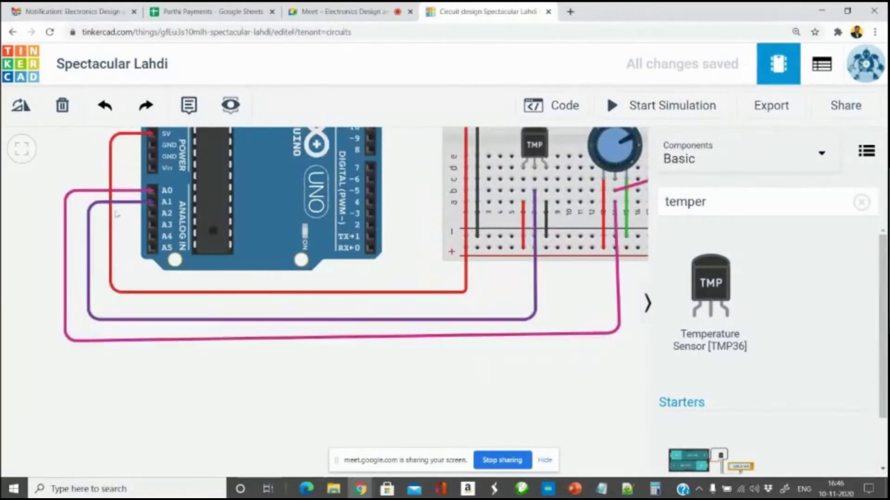
pyautogui.scroll(4, 152, 203)
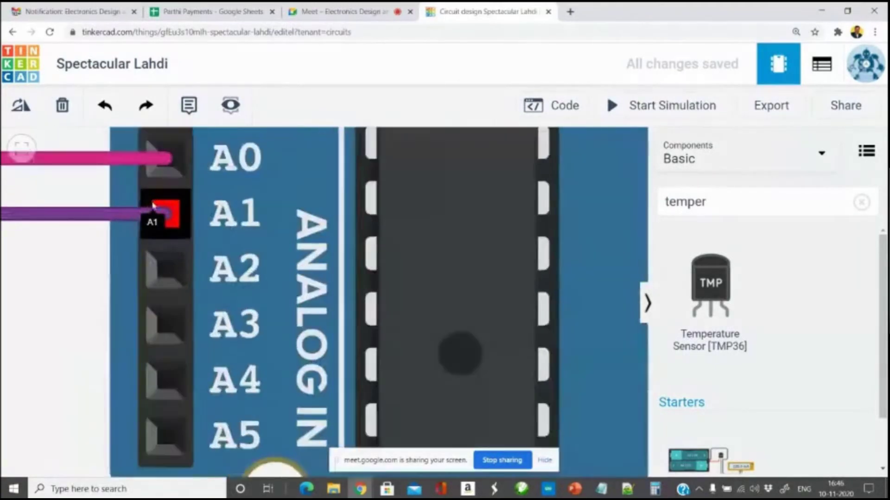
# Switch to Notepad and underline the Problem-2 heading with a row of dashes
pyautogui.hotkey('alt', 'Tab')
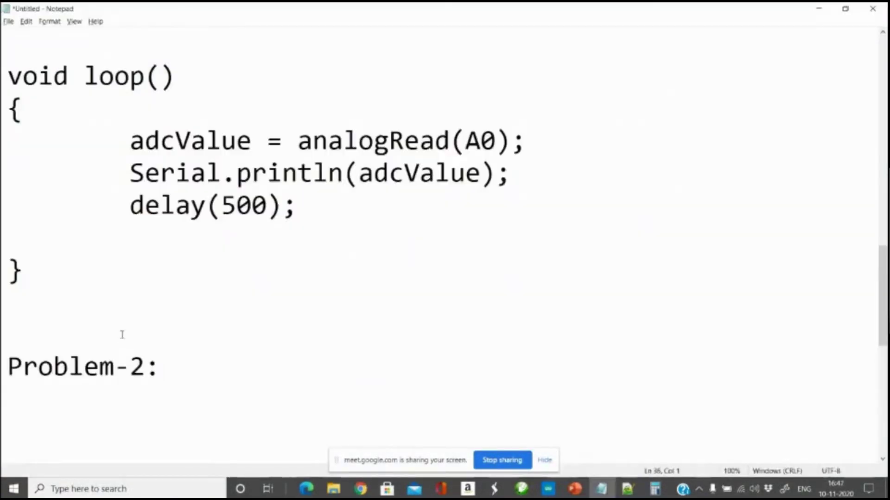
pyautogui.write('-----------')
pyautogui.press('Return')
pyautogui.press('Return')
# Write the problem statement "Interface a TMP36 temperature sensor with Arduino and measure the temperature value and display the same to PC at 9600"
pyautogui.write('Interface a TMP36')
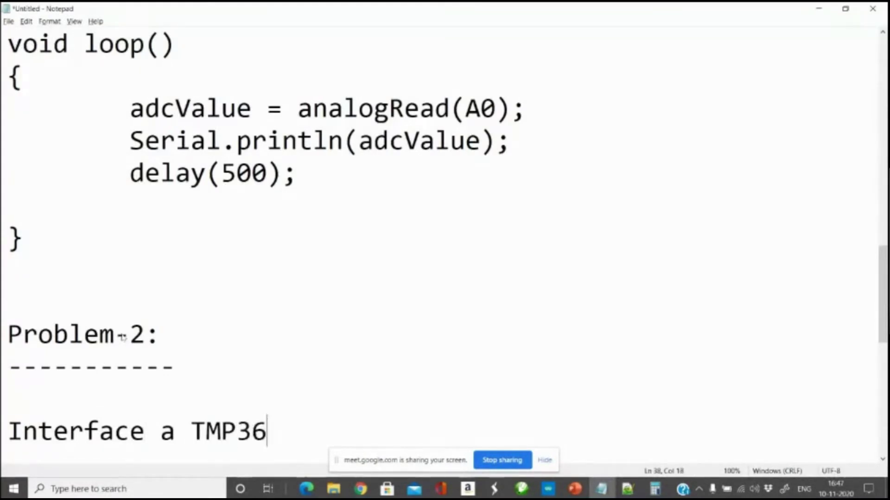
pyautogui.write(' temperature sensor wi')
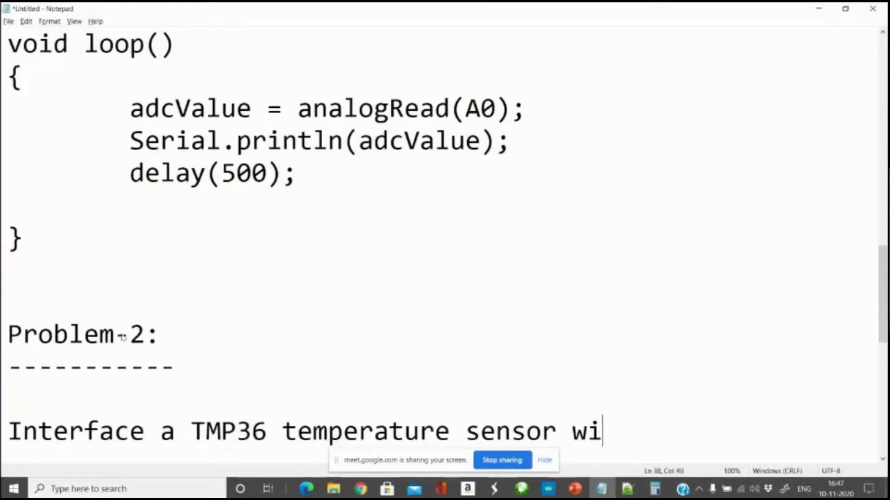
pyautogui.write('th Arduino and mea')
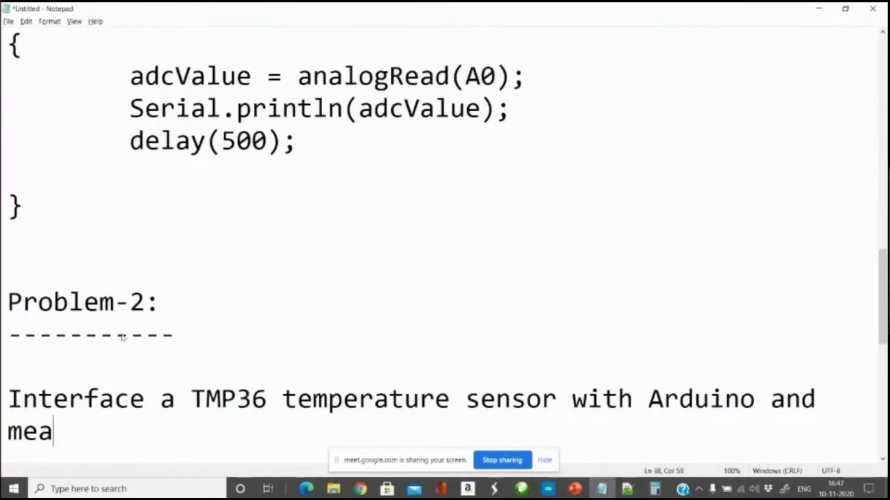
pyautogui.write('sure the temperature')
pyautogui.press('BackSpace')
pyautogui.press('BackSpace')
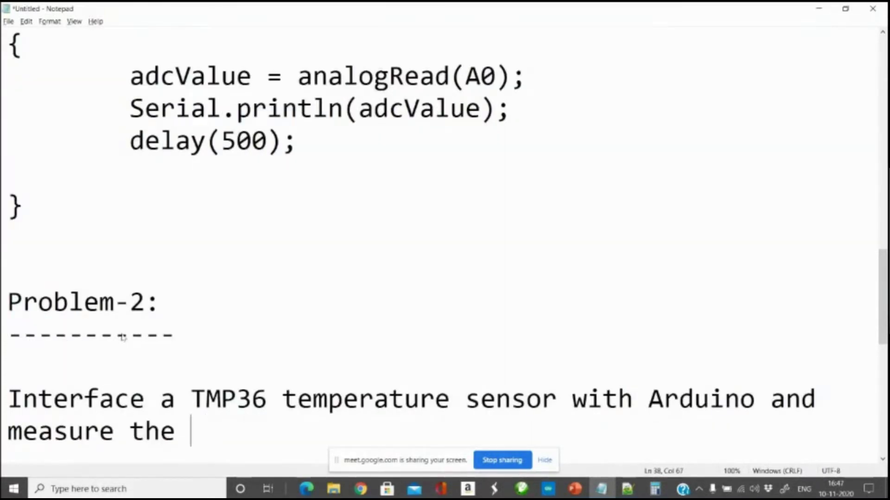
pyautogui.write('temperature value and display the same to PC ')
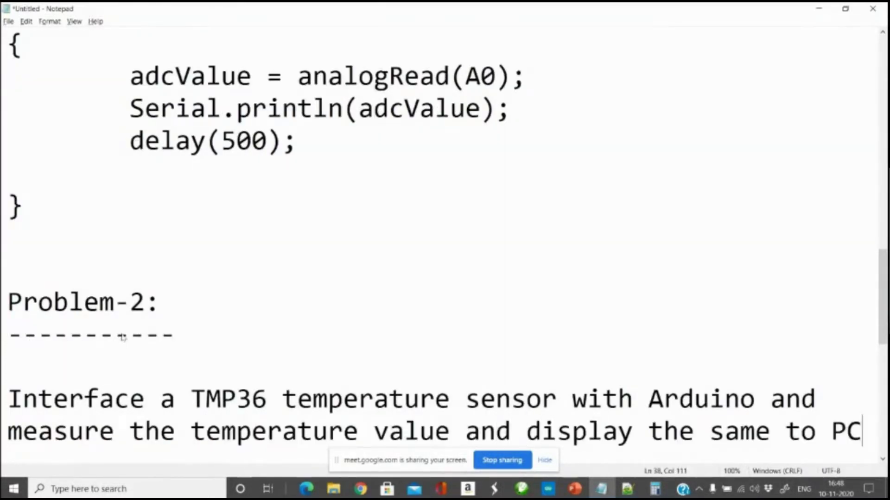
pyautogui.write('at 9600')
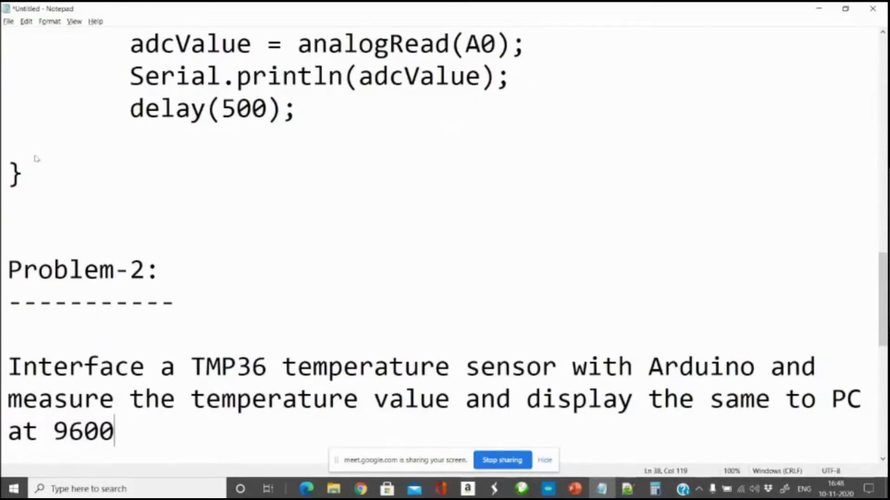
# Insert "via UART" before "at 9600" and finish the problem statement with "baud every 1 Second."
pyautogui.press('Left')
pyautogui.press('Home')
pyautogui.write('via ')
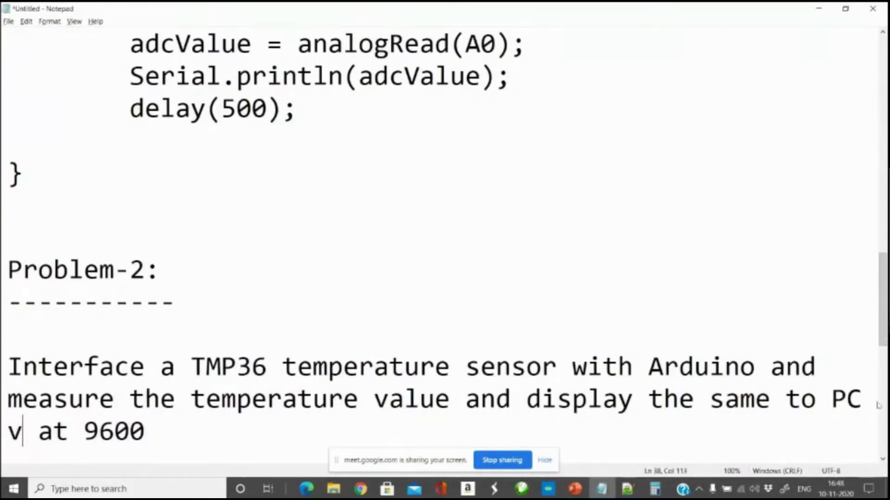
pyautogui.write('UART')
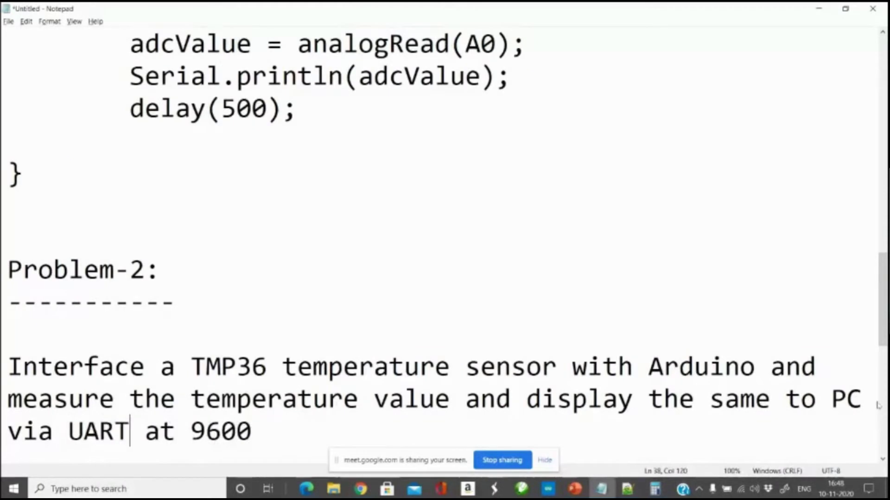
pyautogui.click(281, 430)
pyautogui.write('baud eve')
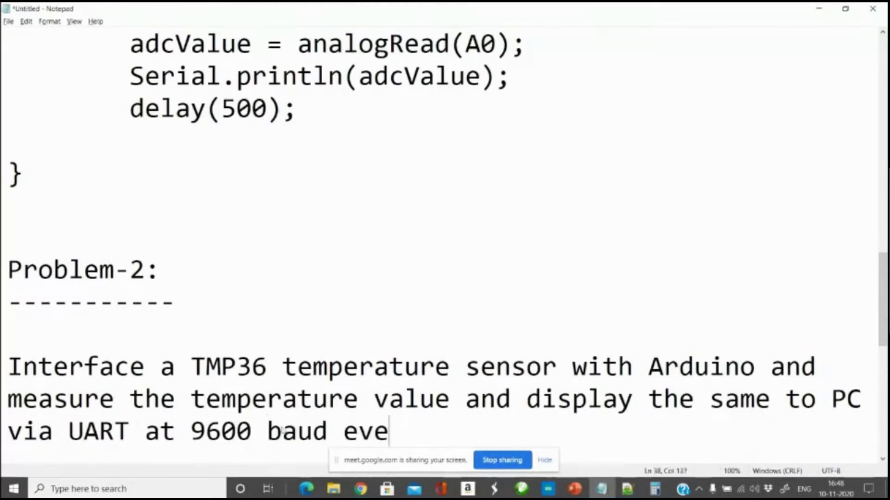
pyautogui.write('ry 250')
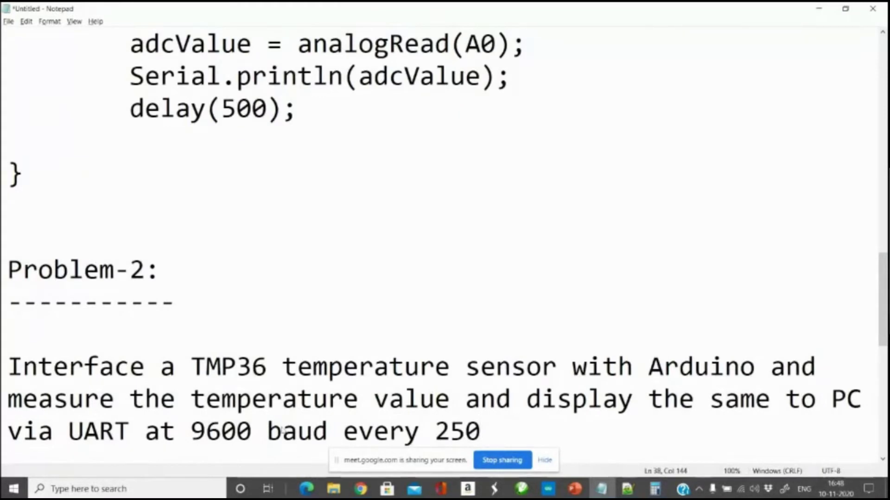
pyautogui.press('BackSpace')
pyautogui.press('BackSpace')
pyautogui.press('BackSpace')
pyautogui.write('1 Second.')
# Add several blank lines below the Problem-2 statement
pyautogui.press('Return')
pyautogui.press('Return')
pyautogui.press('Return')
pyautogui.press('Return')
pyautogui.press('Return')
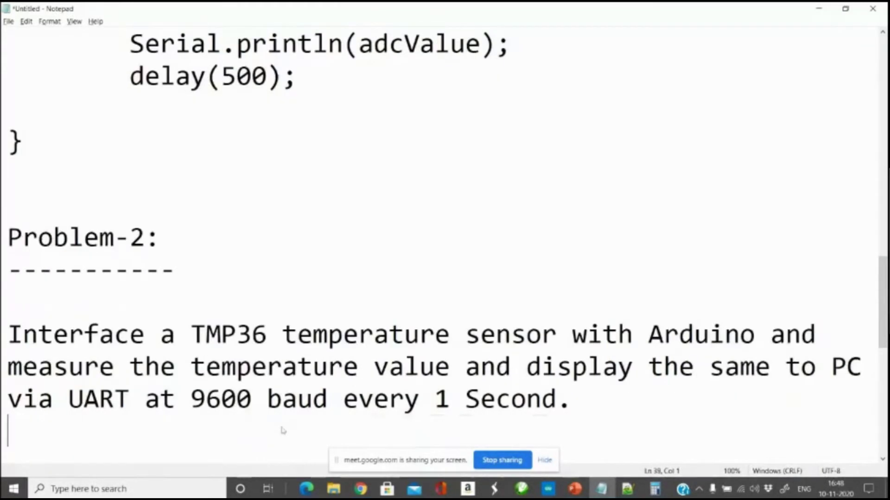
pyautogui.press('Return')
pyautogui.press('Return')
pyautogui.press('Return')
pyautogui.press('Return')
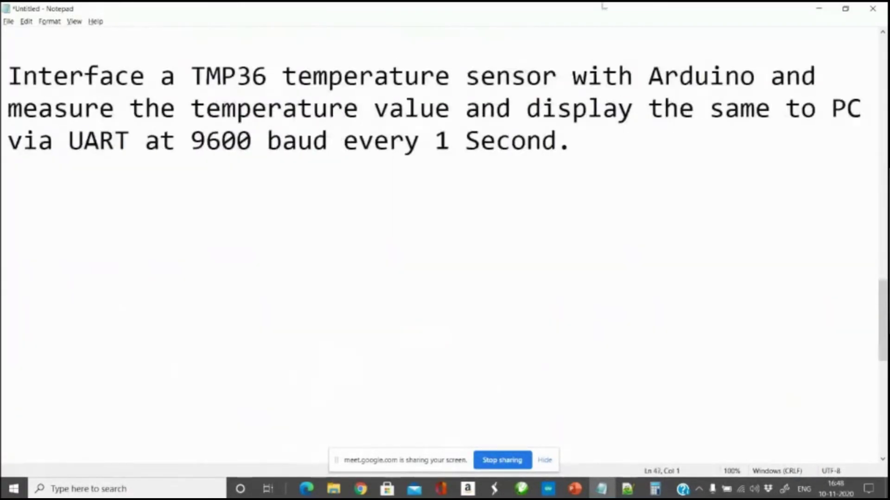
# Review the Problem-2 statement, highlighting the one-second interval and the TMP36 temperature sensor
pyautogui.click(190, 166)
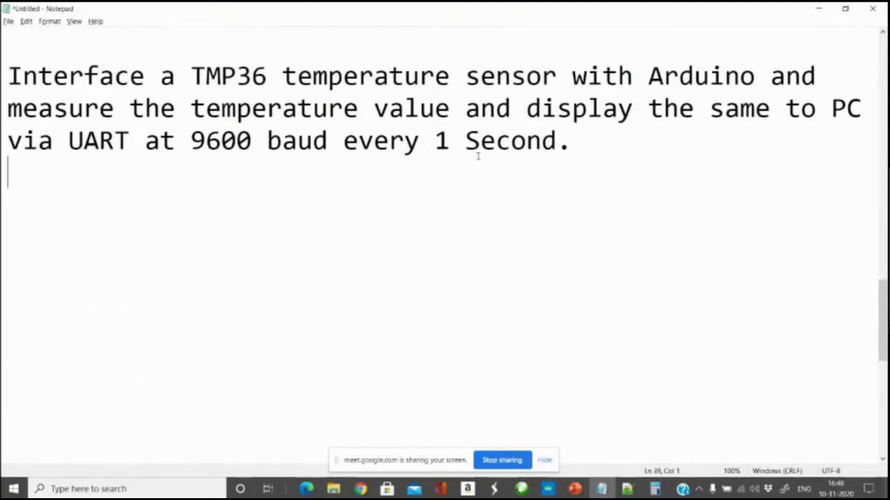
pyautogui.doubleClick(443, 142)
pyautogui.moveTo(610, 147); pyautogui.dragTo(777, 112)
pyautogui.press('Down')
pyautogui.press('Down')
pyautogui.press('Down')
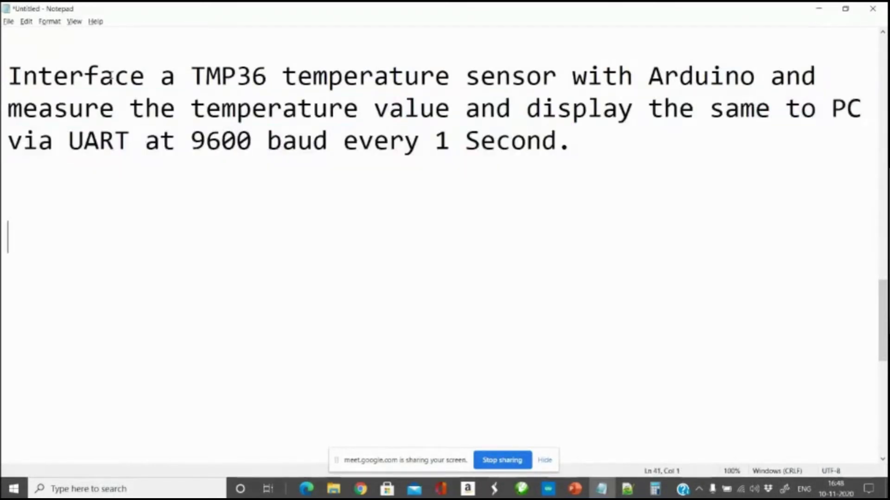
pyautogui.moveTo(189, 88); pyautogui.dragTo(533, 88)
pyautogui.click(389, 196)
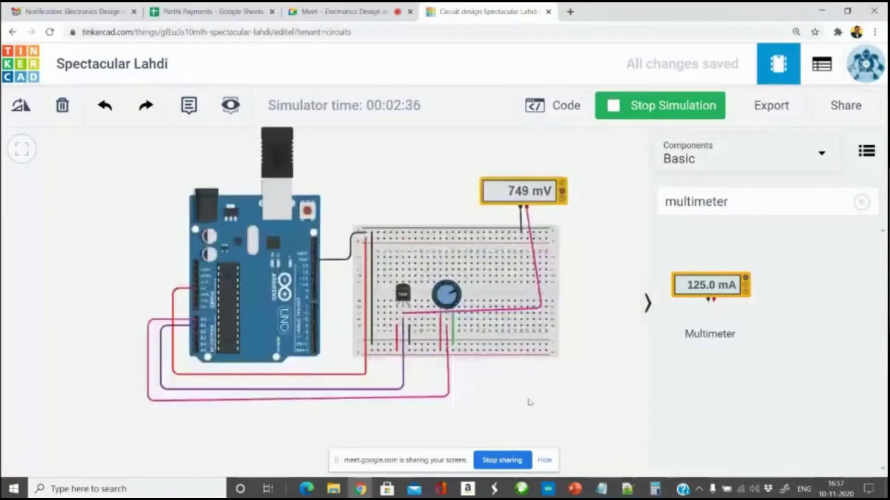
# In the Notepad++ sketch, change the analogRead channel to A1 and add the comment "// Channel-1" after that line
pyautogui.scroll(4, 532, 402)
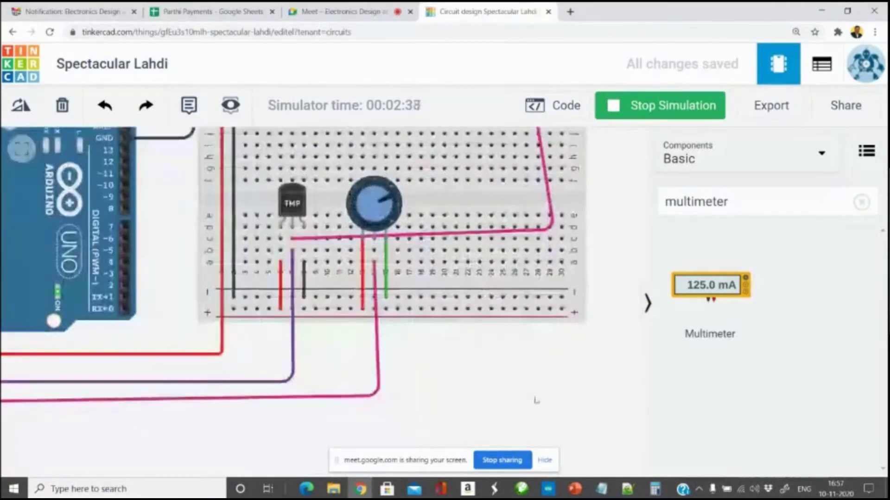
pyautogui.scroll(-3, 374, 299)
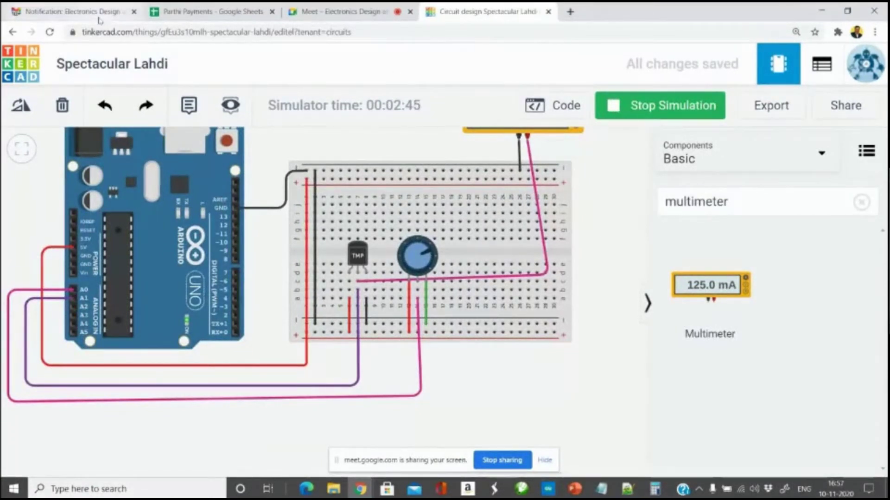
pyautogui.hotkey('alt', 'Tab')
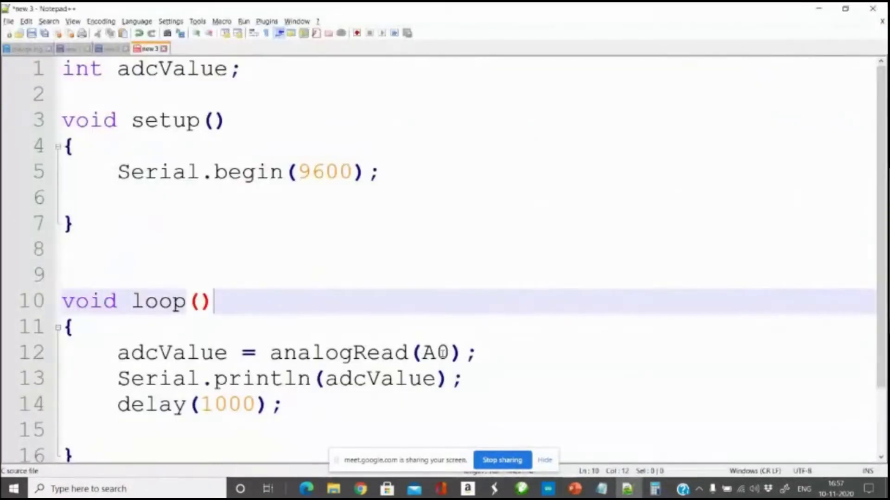
pyautogui.moveTo(448, 353); pyautogui.dragTo(436, 353)
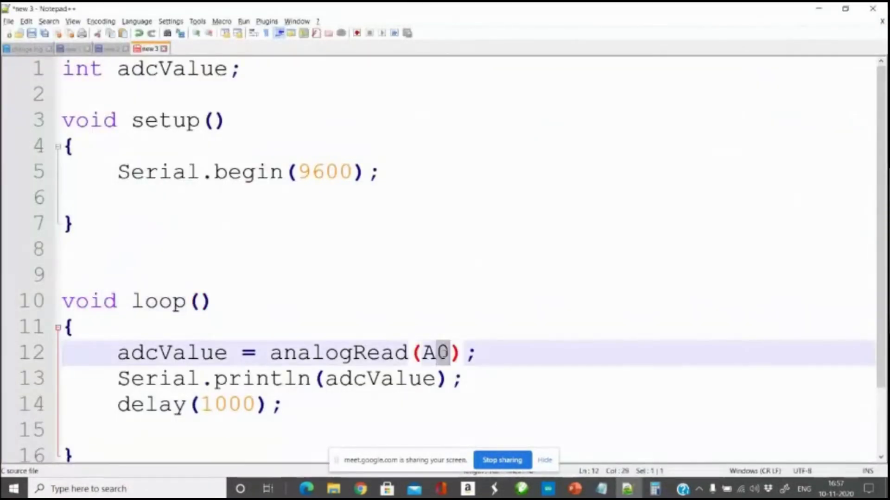
pyautogui.write('1')
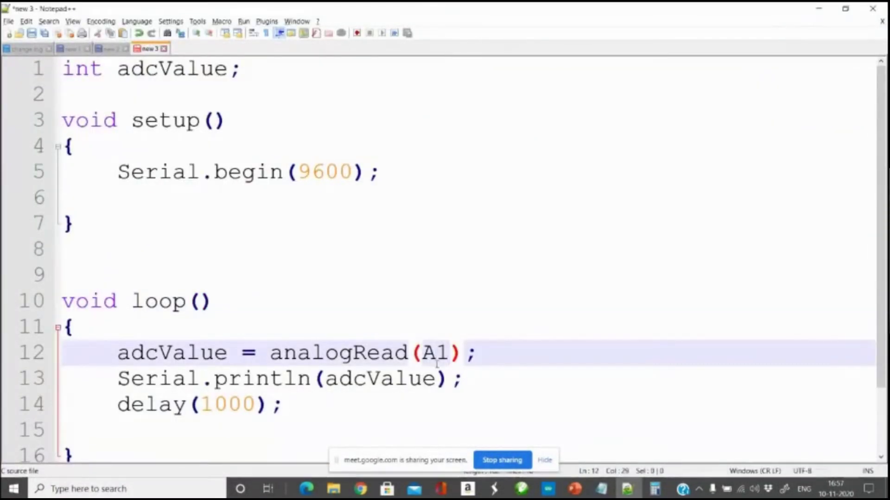
pyautogui.click(495, 351)
pyautogui.write('// Channel-1')
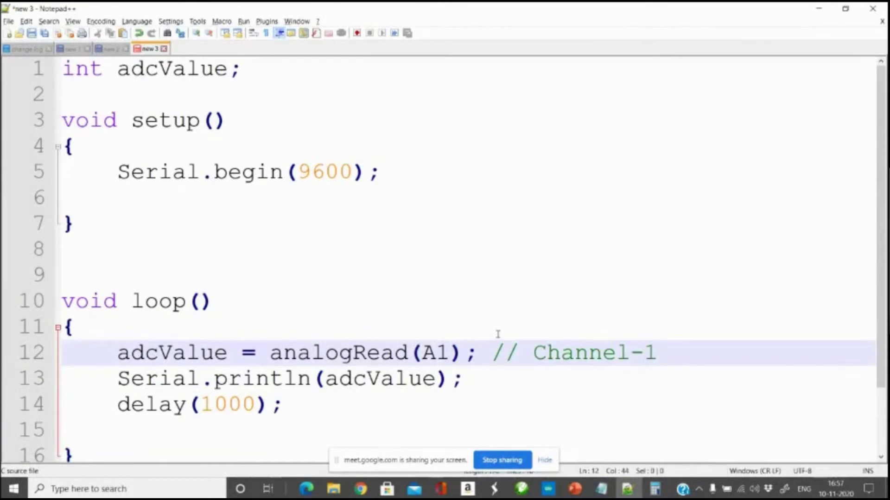
pyautogui.click(413, 411)
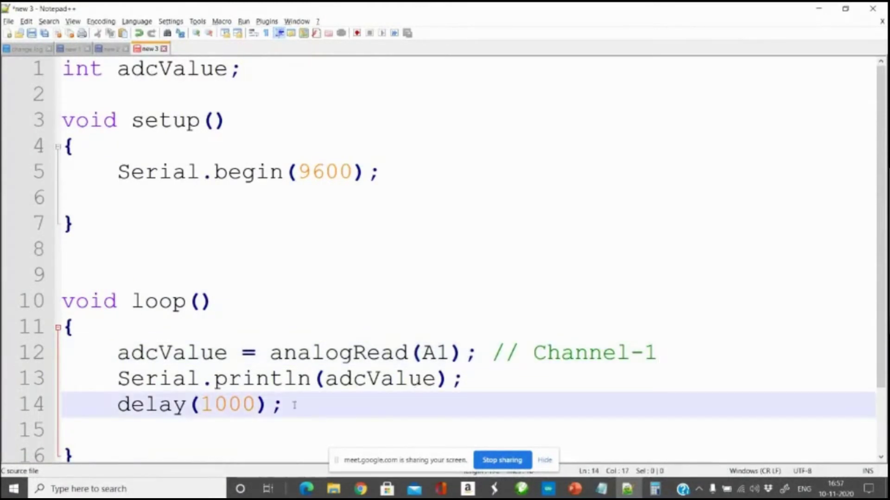
# Switch to Tinkercad, replace the Arduino code with the updated A1 sketch, and restart the simulation
pyautogui.hotkey('alt', 'Tab')
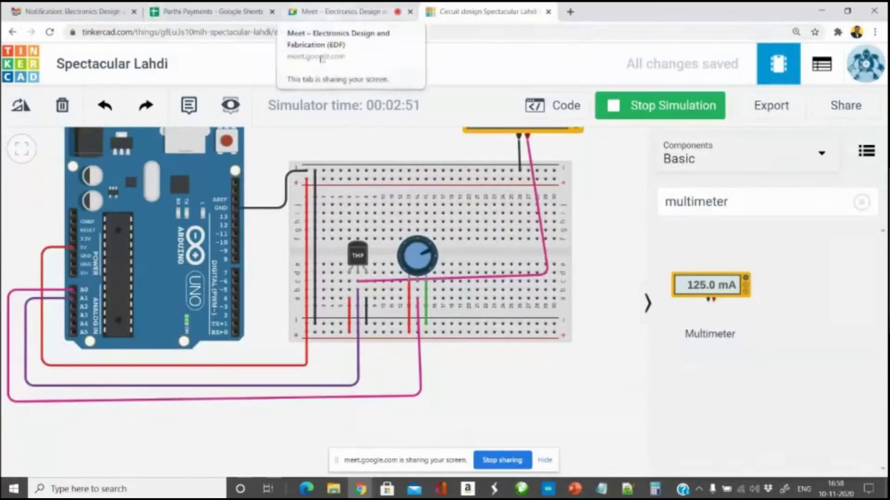
pyautogui.click(693, 118)
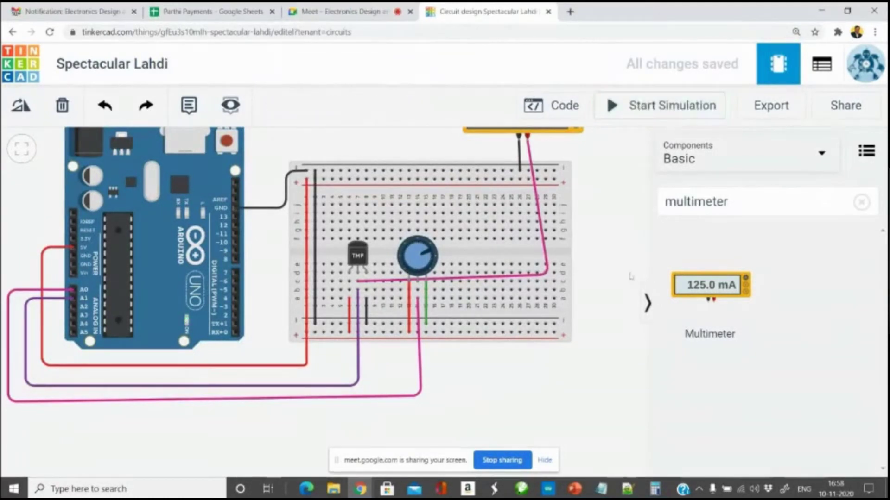
pyautogui.click(566, 110)
pyautogui.click(547, 243)
pyautogui.hotkey('ctrl', 'a')
pyautogui.press('Delete')
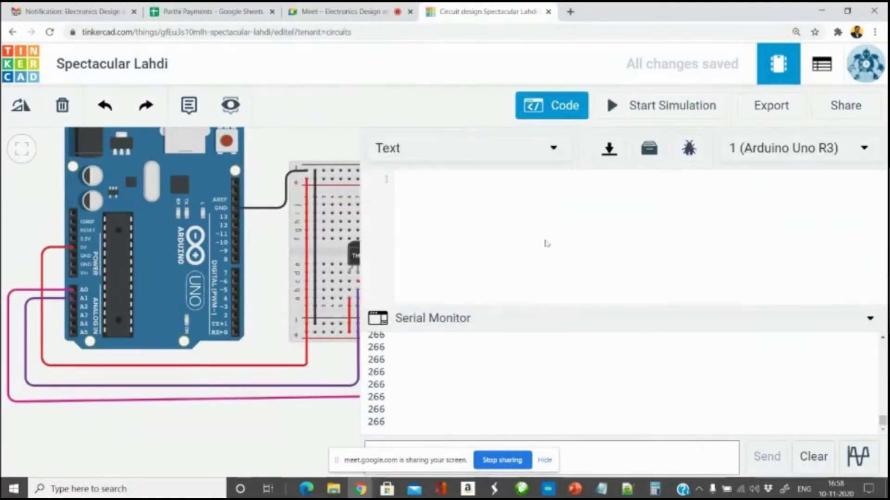
pyautogui.hotkey('ctrl', 'v')
pyautogui.click(654, 106)
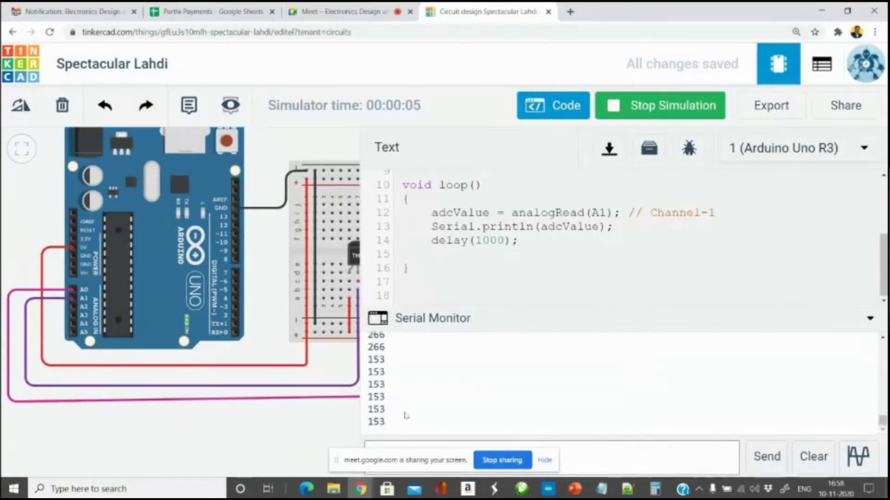
# Clear the Serial Monitor and examine the new ADC readings at a larger size
pyautogui.click(827, 467)
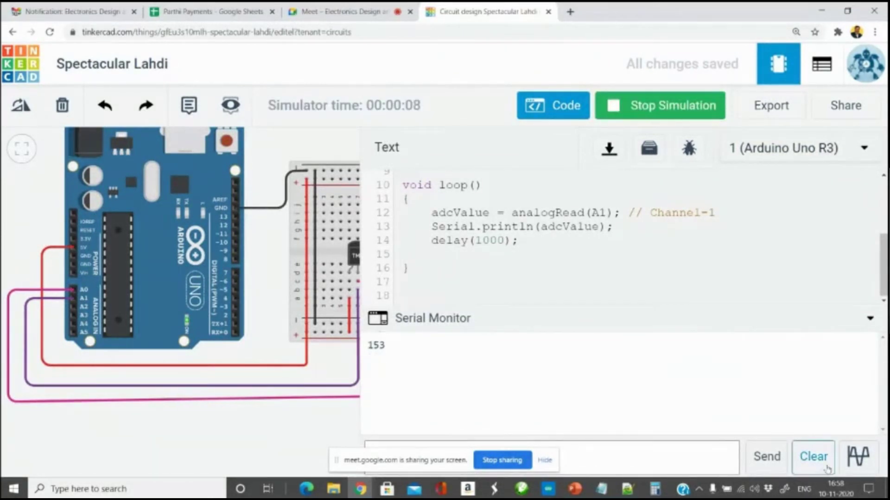
pyautogui.keyDown('ctrl'); pyautogui.scroll(4, 404, 354); pyautogui.keyUp('ctrl')
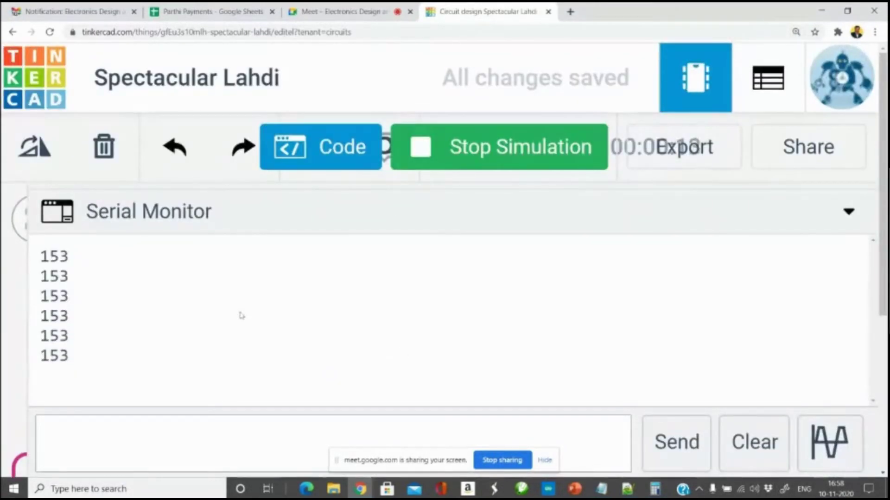
pyautogui.keyDown('ctrl'); pyautogui.scroll(-1, 256, 314); pyautogui.keyUp('ctrl')
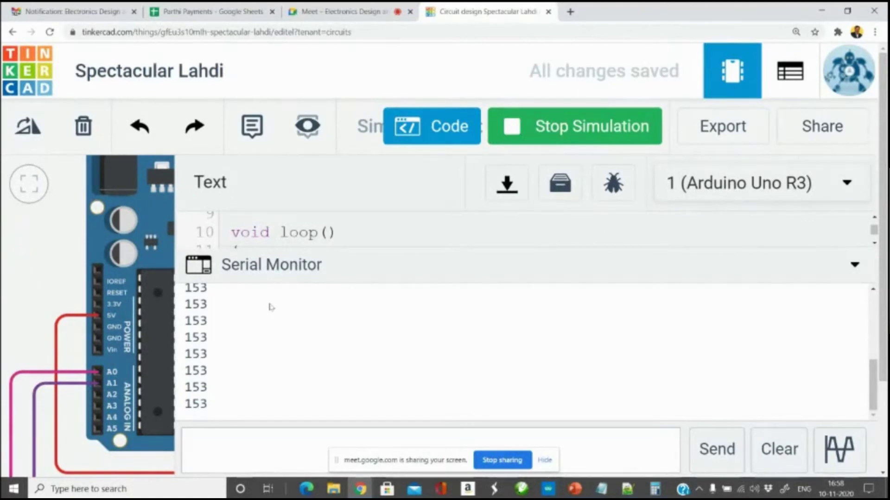
# Review the analogRead line and adcValue variable in the Notepad++ sketch, and compare them with the readings in Tinkercad's Serial Monitor
pyautogui.hotkey('alt', 'Tab')
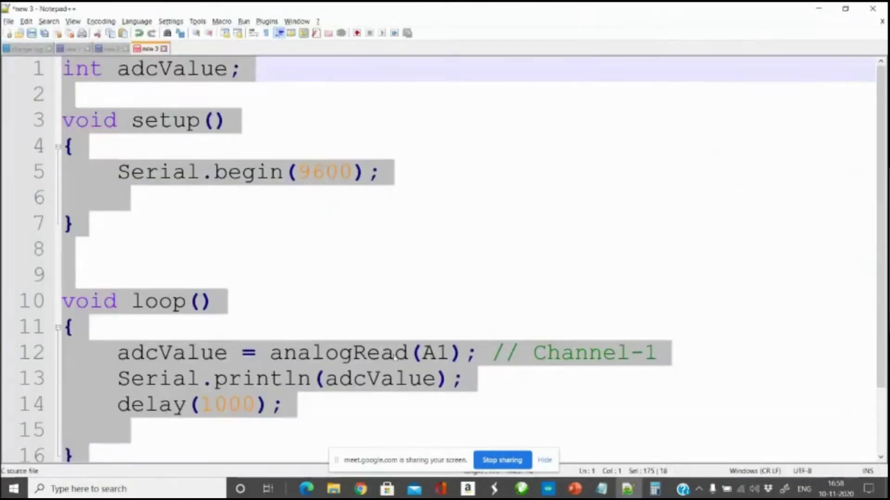
pyautogui.click(422, 353)
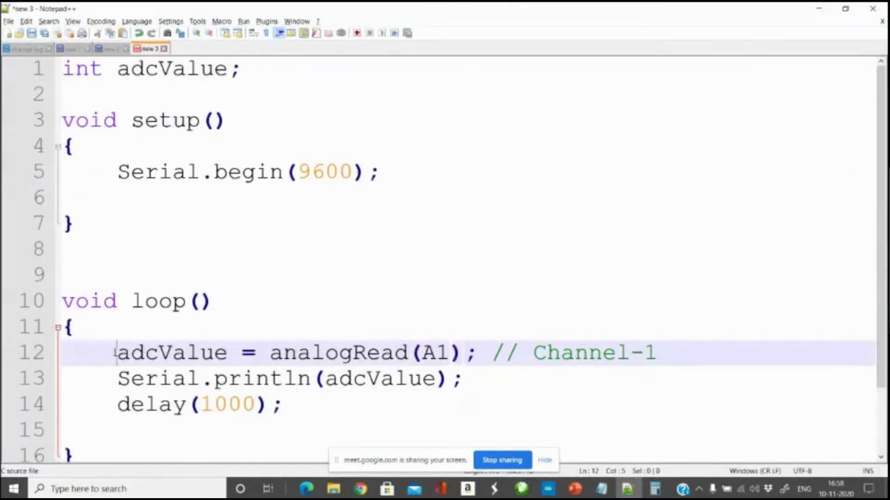
pyautogui.doubleClick(149, 348)
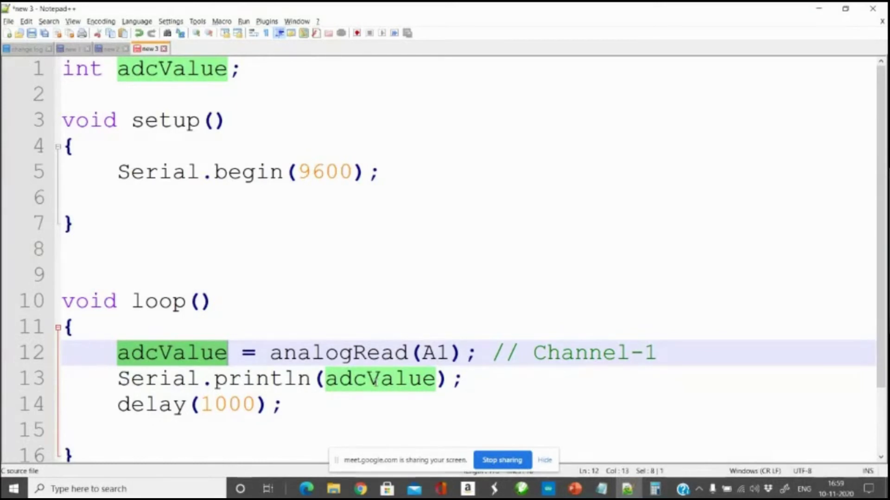
pyautogui.hotkey('alt', 'Tab')
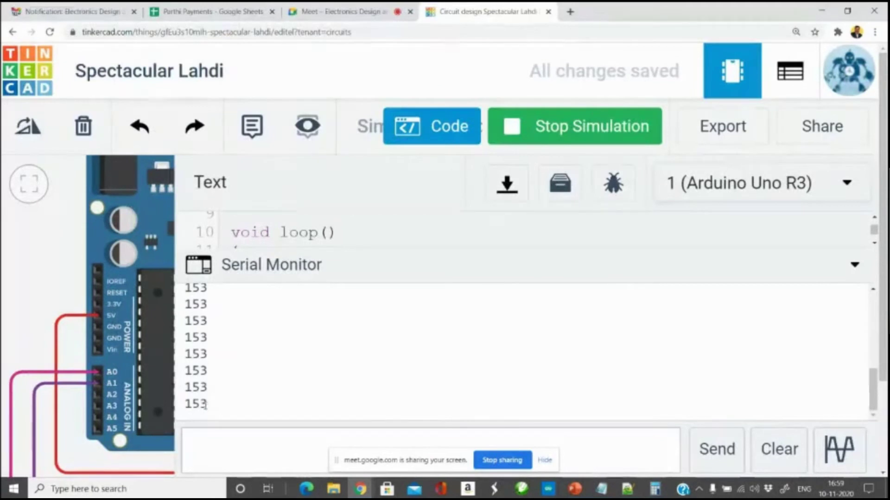
pyautogui.moveTo(206, 404); pyautogui.dragTo(232, 413)
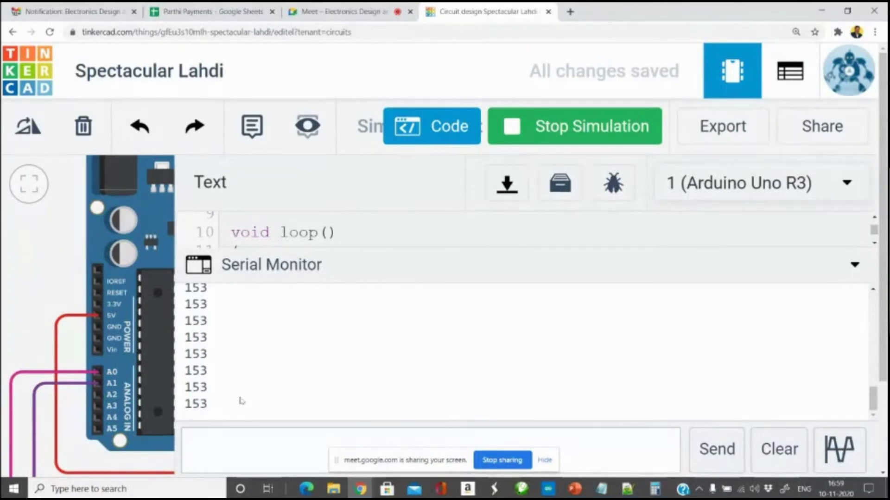
# Switch to the PowerPoint slide for Problem-2 to review the TMP36 temperature-to-voltage notes
pyautogui.hotkey('alt', 'Tab')
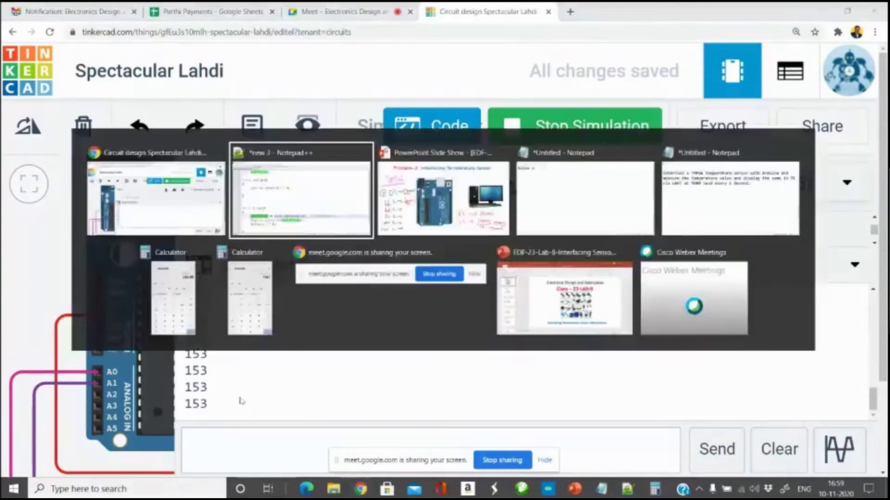
pyautogui.hotkey('alt', 'Tab')
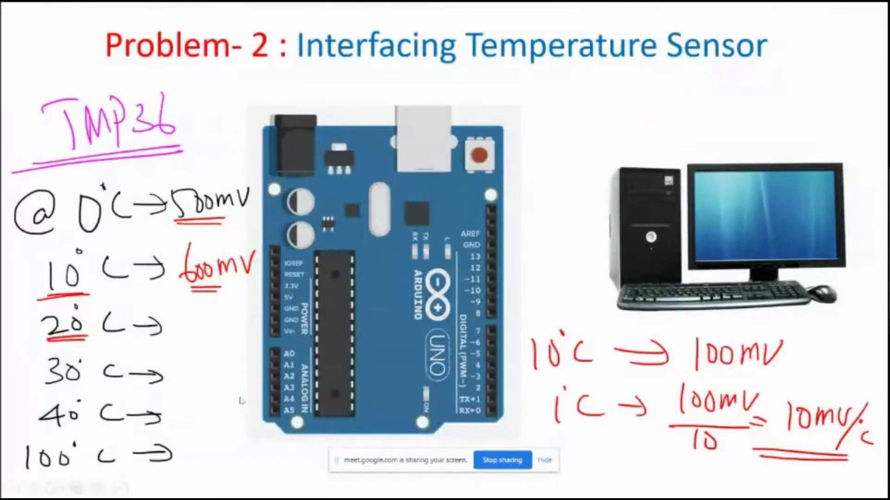